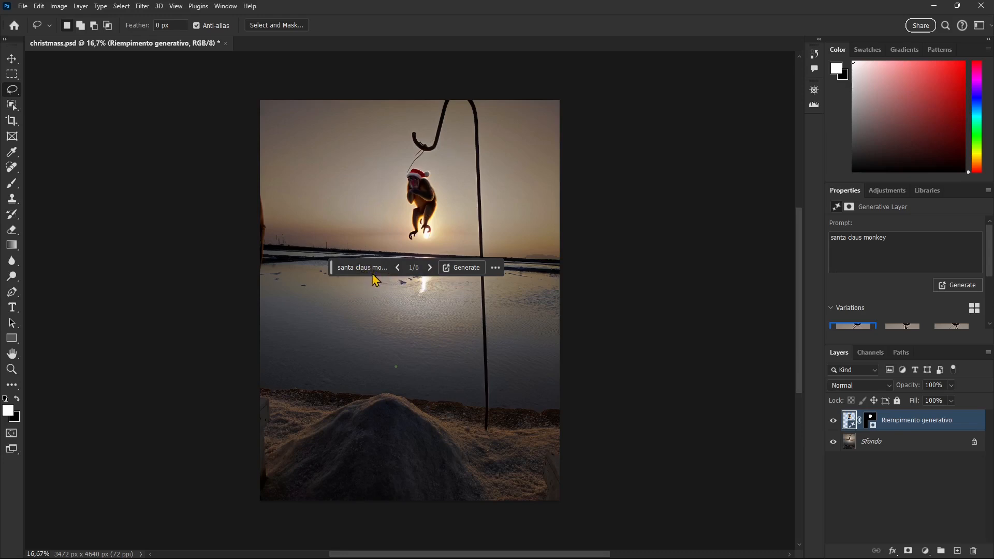
Switch the santa claus monkey generative layer to its third variation and open its prompt for viewing
click(429, 267)
click(430, 268)
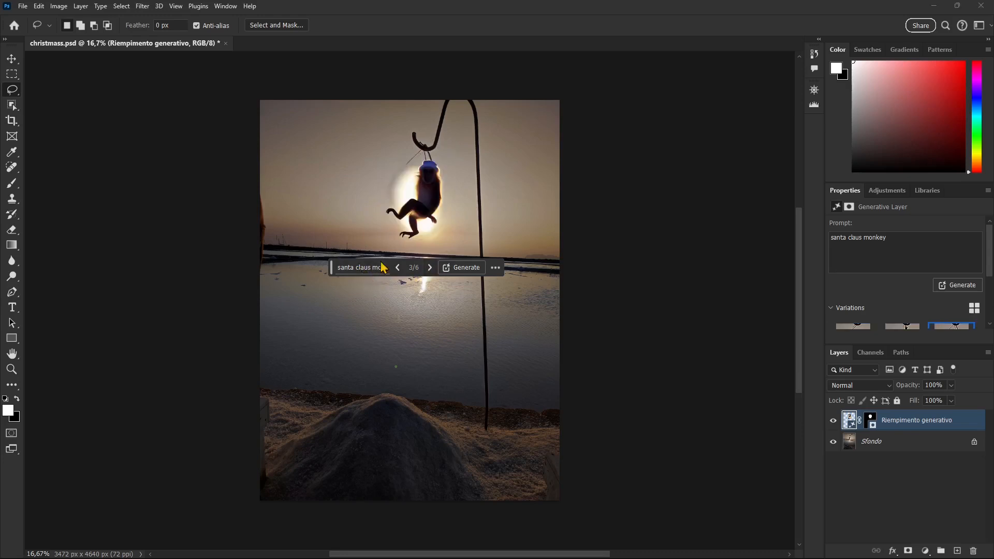
click(364, 268)
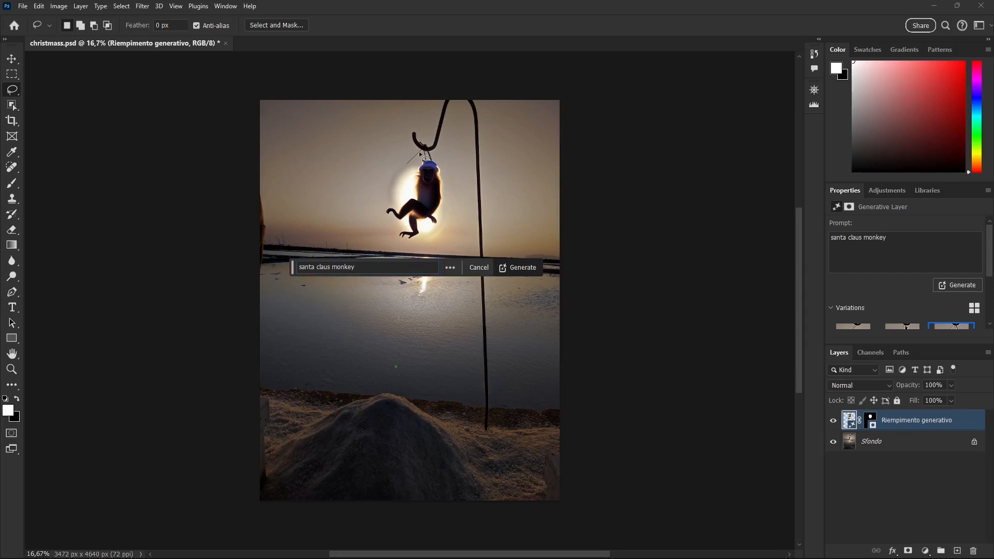
click(186, 185)
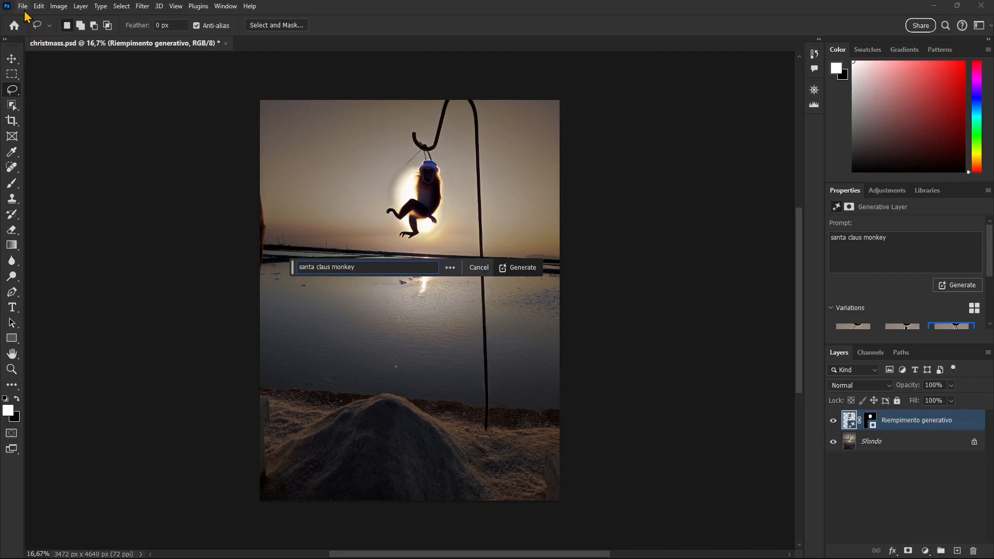
Open the recent files christmass2.psd and ai generativa.psd
click(14, 26)
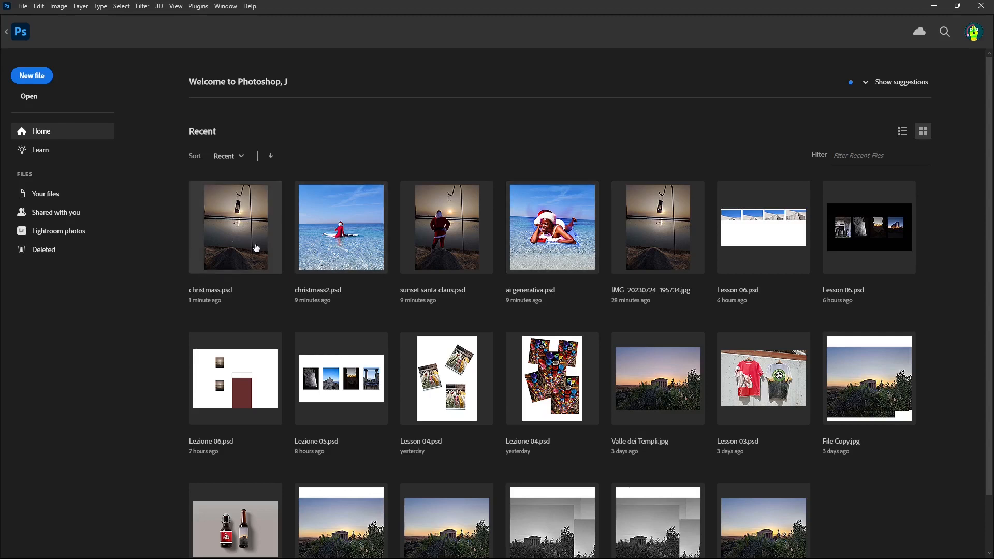
click(343, 236)
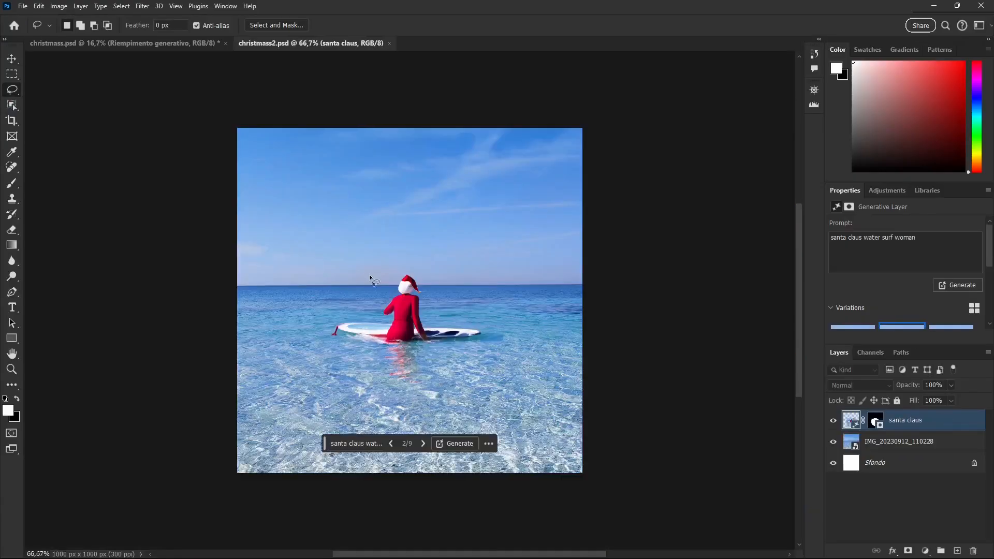
click(14, 25)
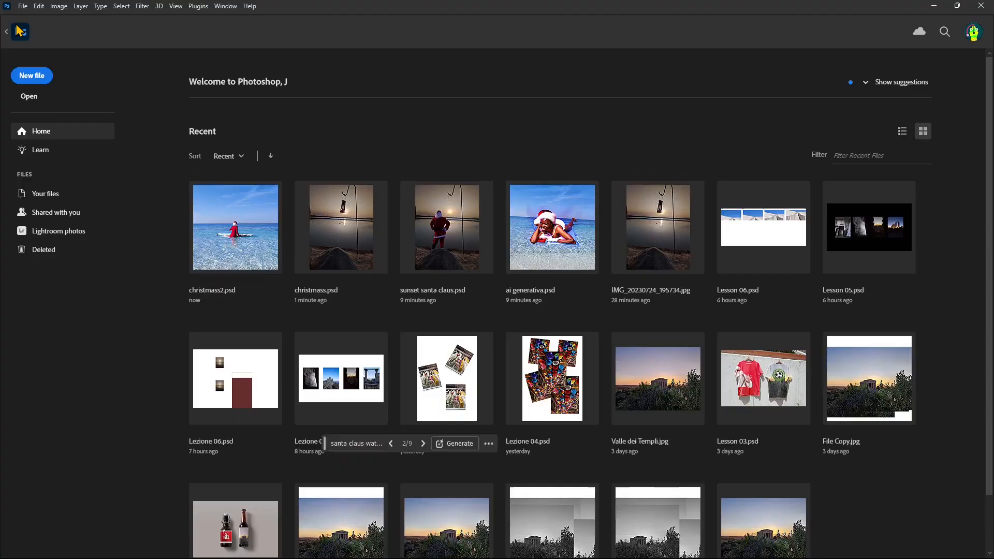
click(526, 227)
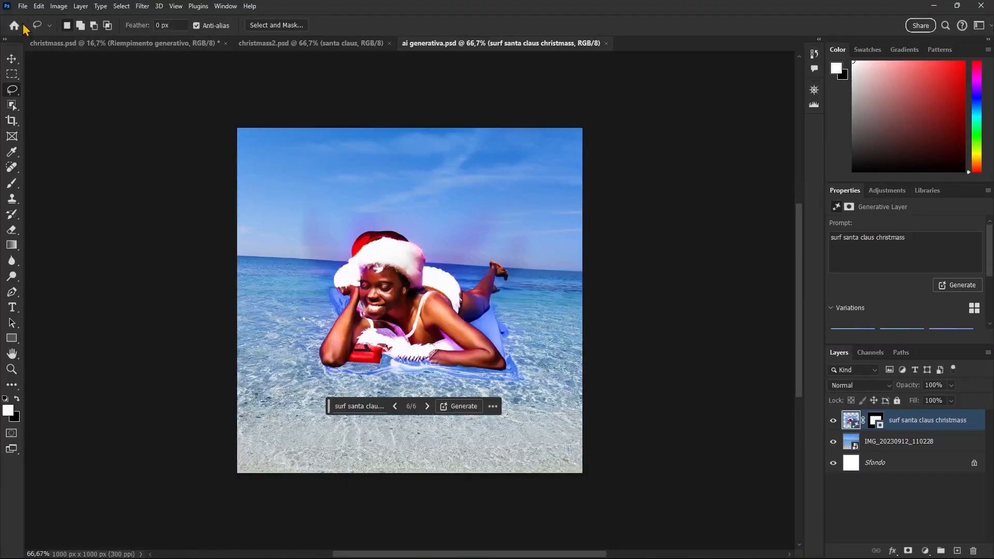
Examine the full generative prompts used in ai generativa.psd and christmass2.psd
click(352, 406)
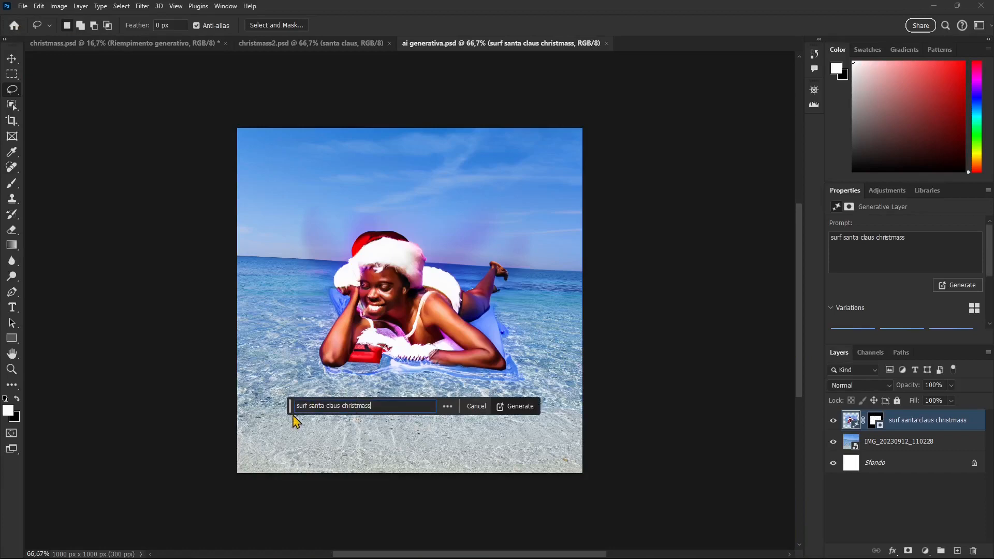
click(295, 45)
click(353, 444)
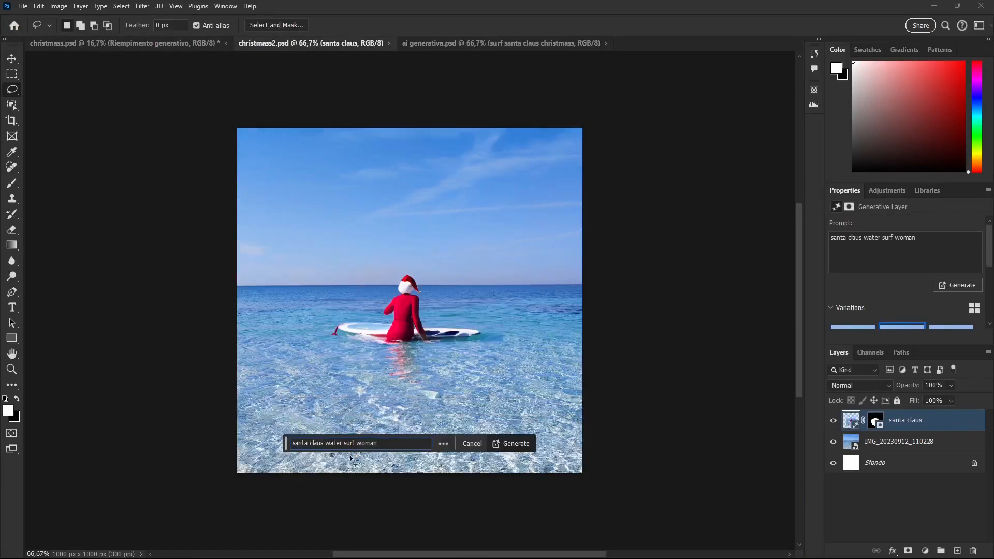
Return to christmass.psd and open the recent file sunset santa claus.psd
click(107, 45)
click(11, 29)
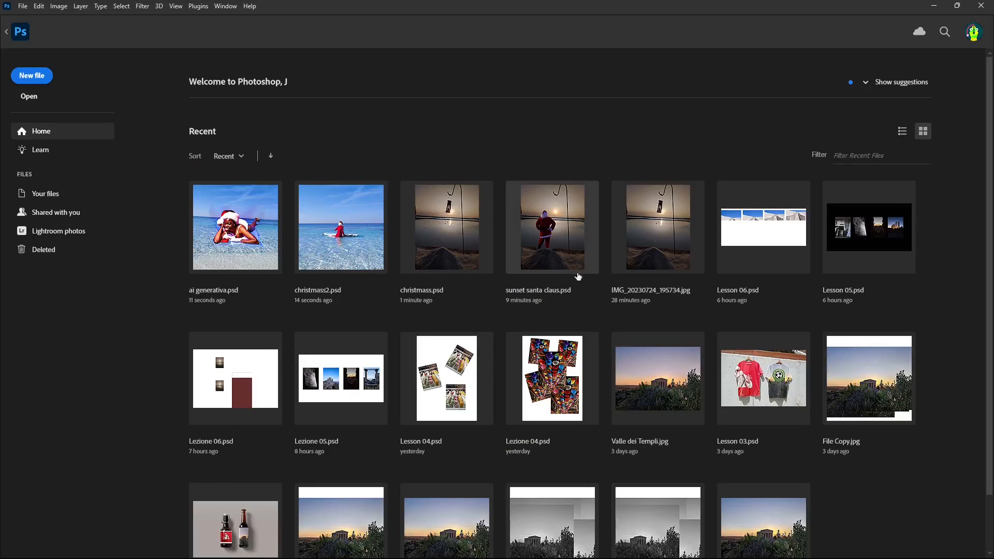
click(569, 267)
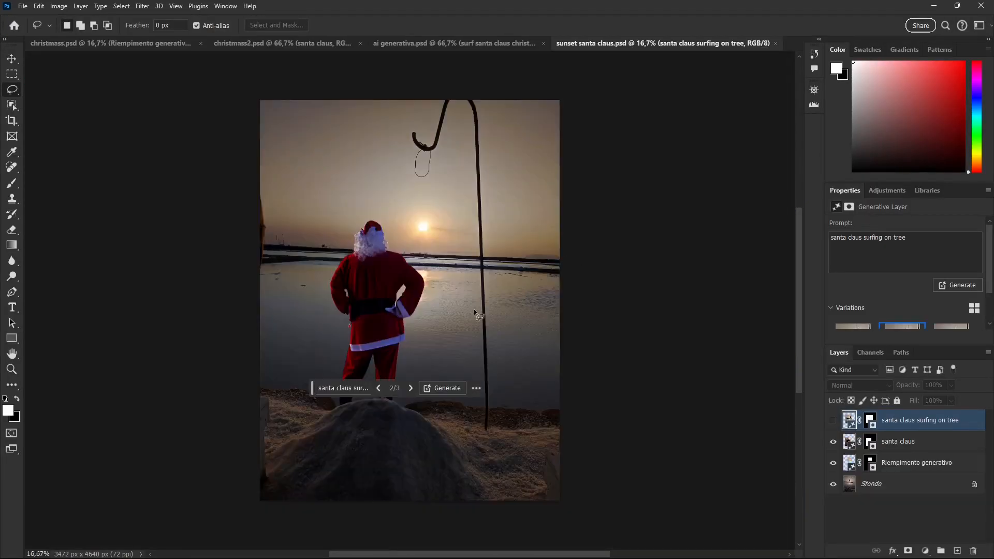
Generate more variations from the prompt "santa claus surfing on tree" and make that layer visible
click(355, 391)
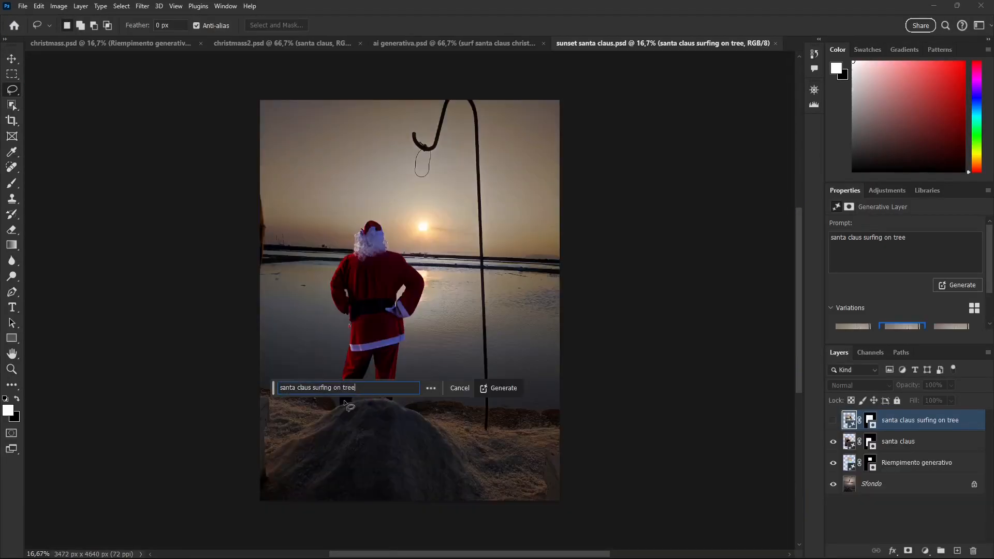
click(500, 389)
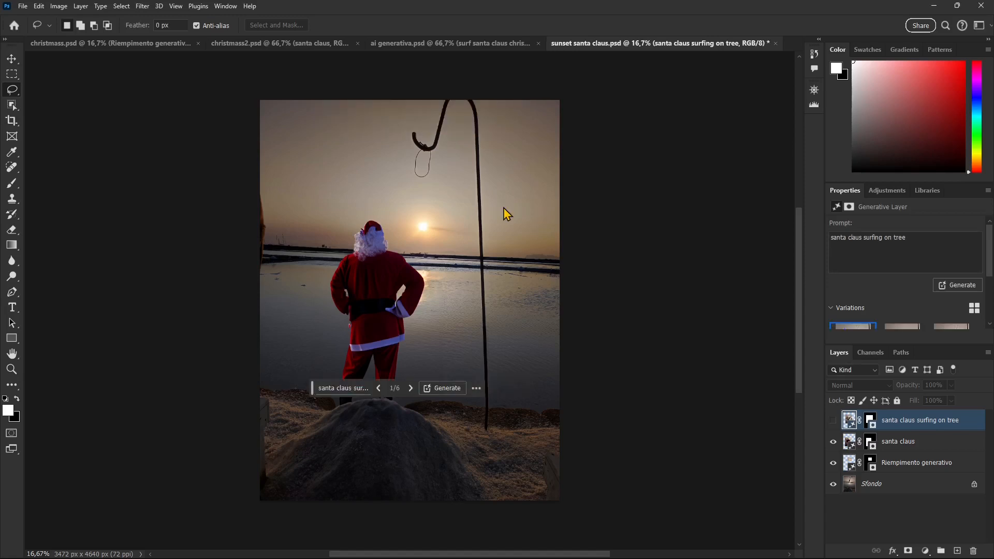
click(410, 390)
click(411, 389)
click(410, 389)
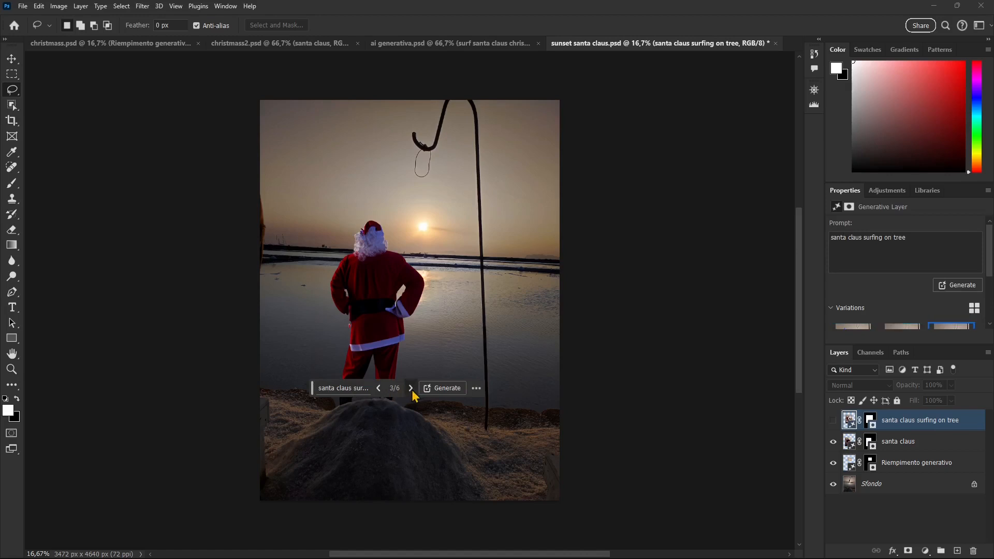
click(412, 389)
click(412, 390)
click(411, 389)
click(833, 422)
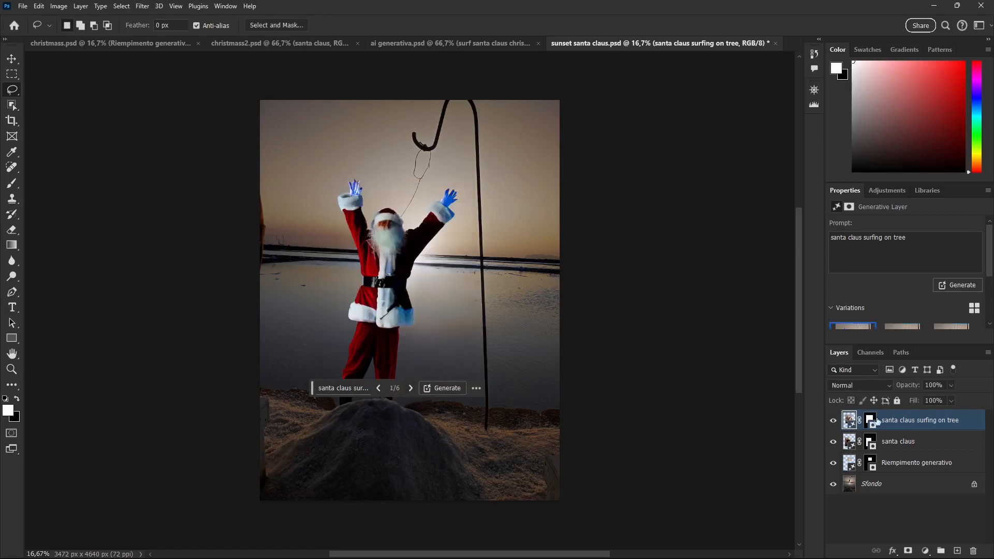
Compare the surfing layer's variations, choose the fifth one, and hide the santa claus and Riempimento generativo layers
click(411, 389)
click(411, 389)
click(411, 388)
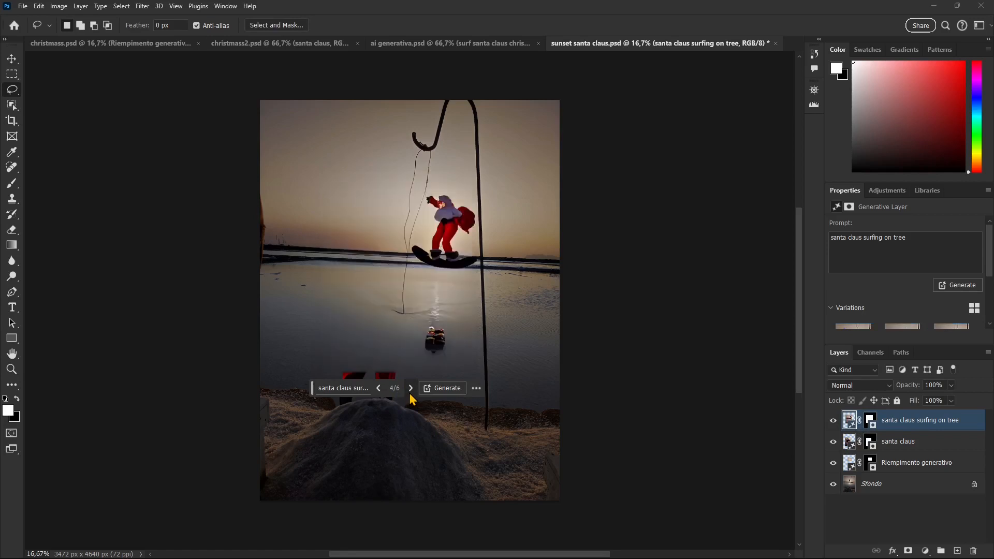
click(410, 389)
click(410, 388)
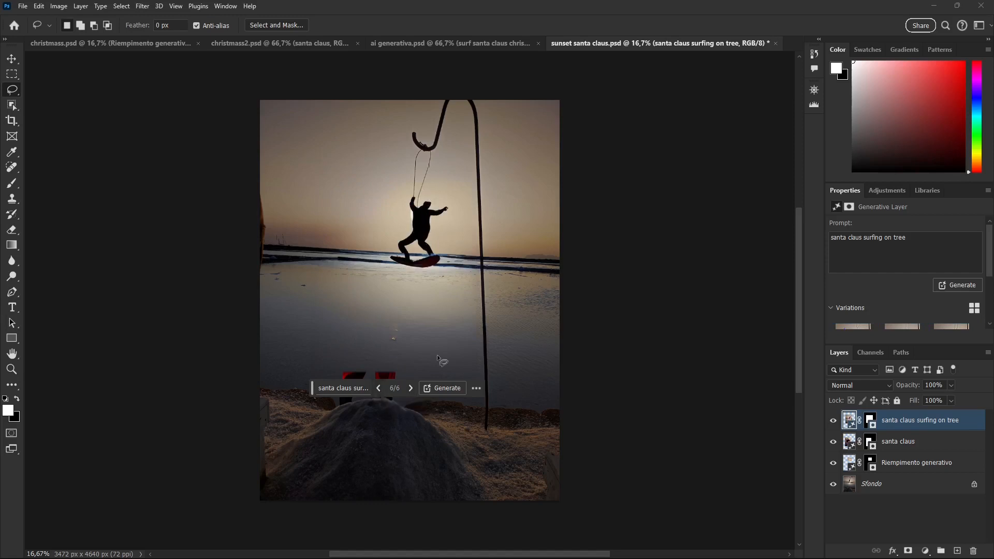
click(378, 392)
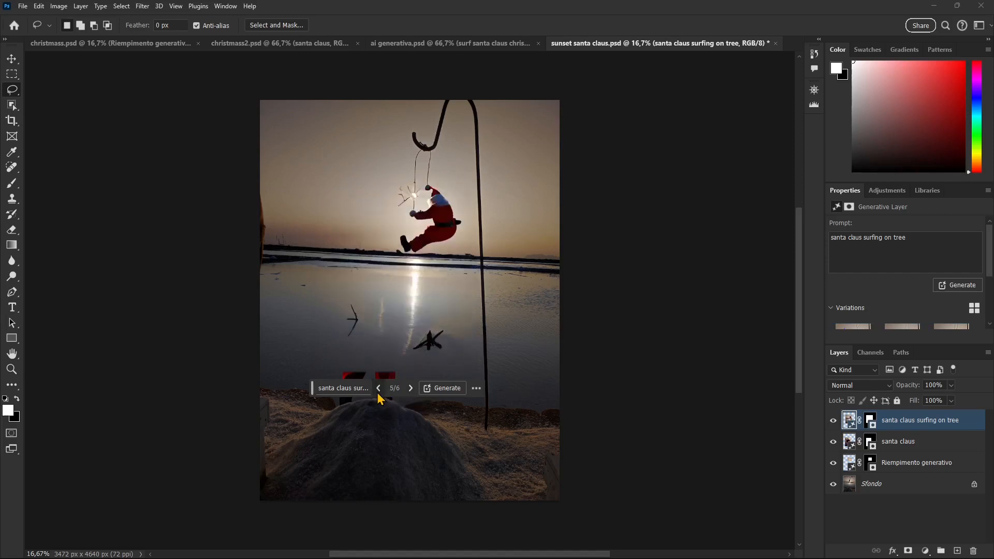
click(377, 389)
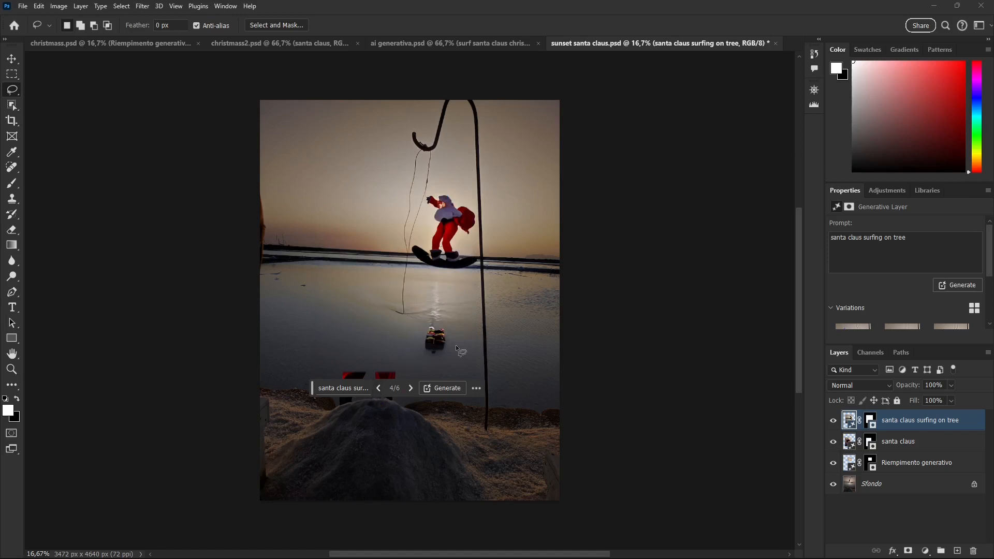
click(376, 391)
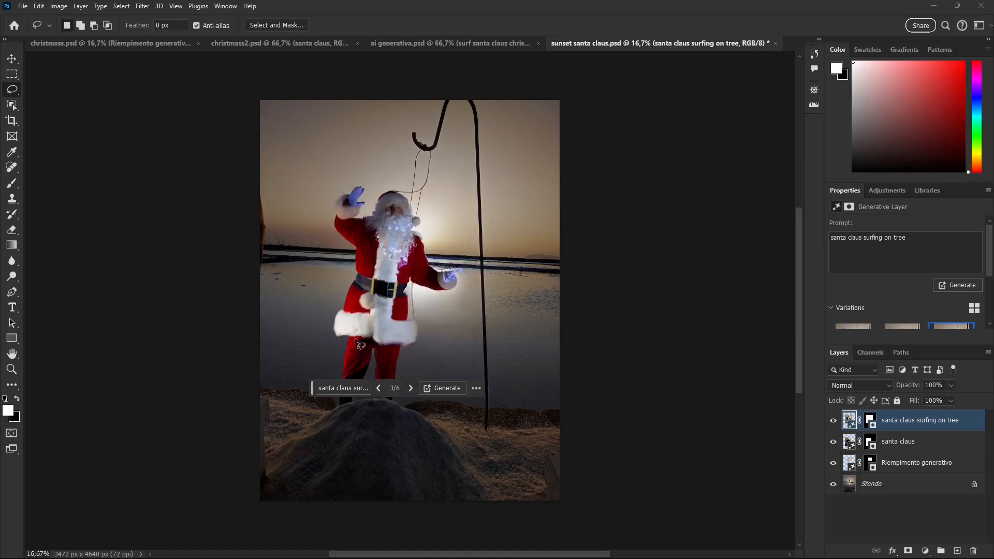
click(378, 391)
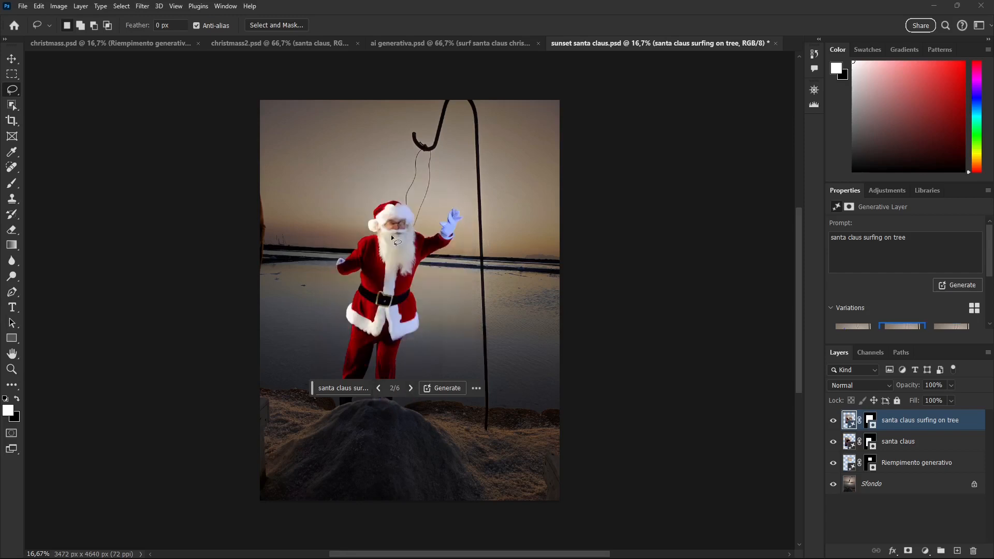
click(378, 391)
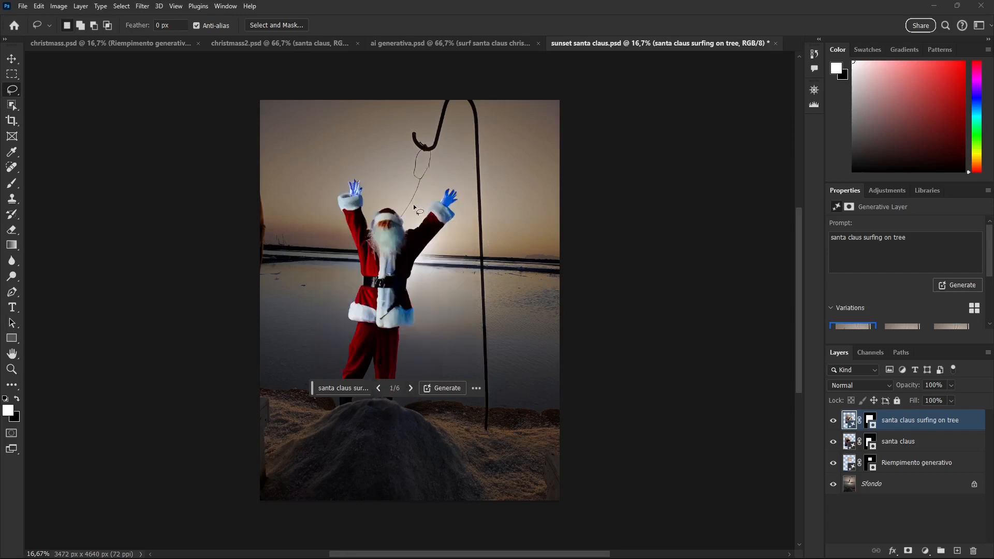
click(378, 391)
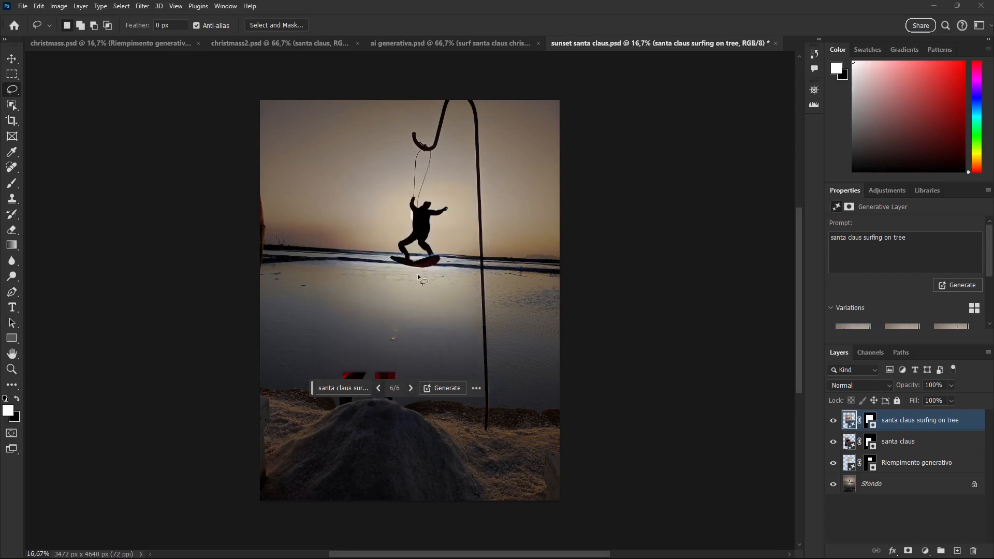
click(378, 389)
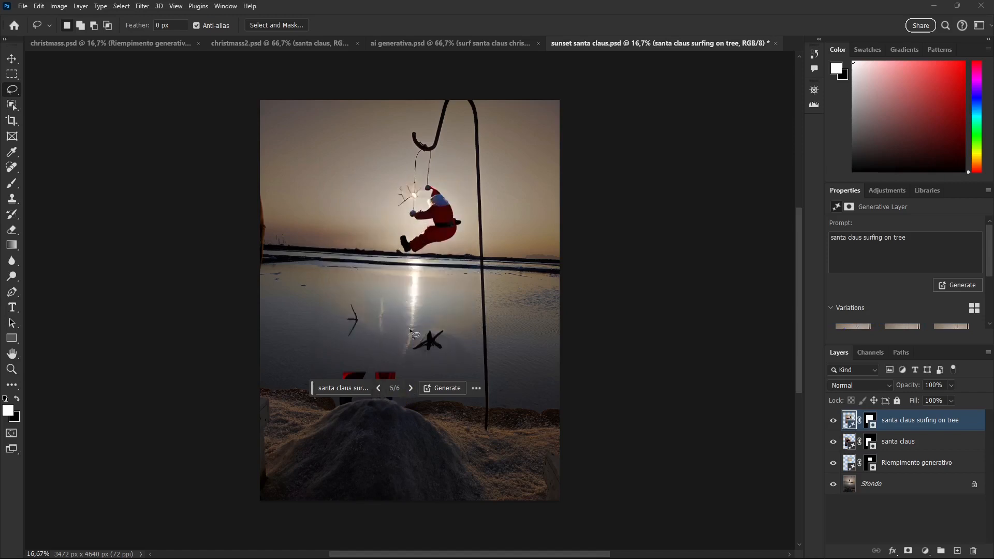
click(833, 441)
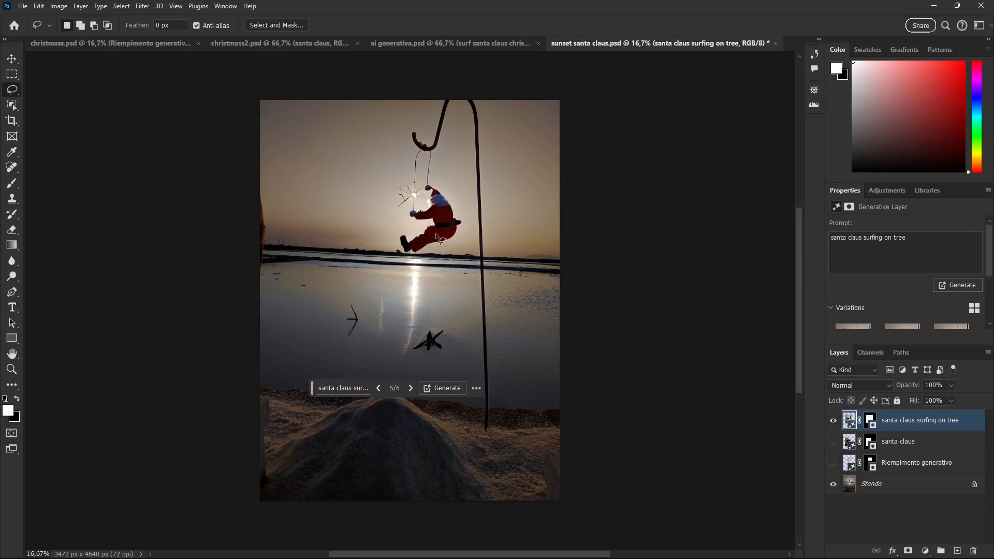
Review ai generativa.psd and christmass2.psd, and return to christmass.psd
click(416, 45)
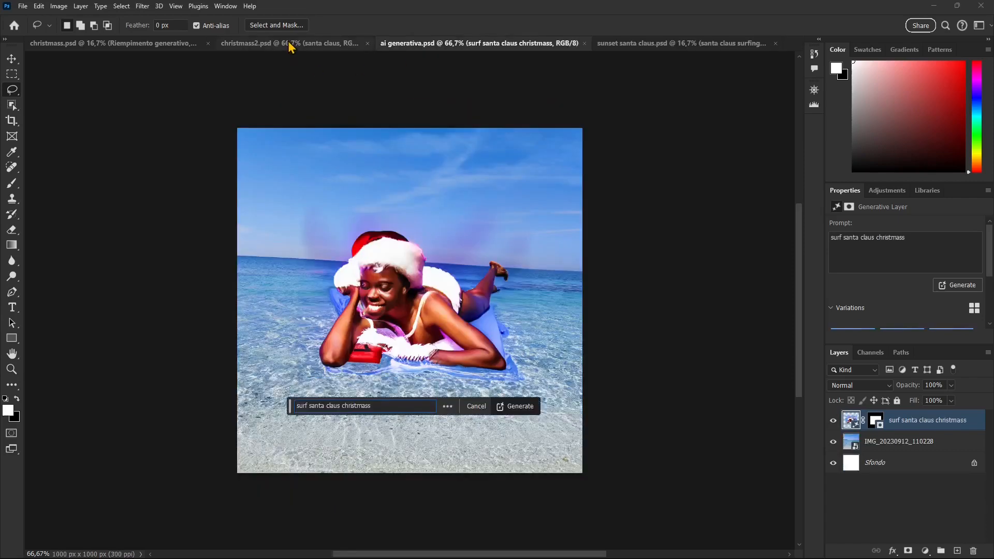
click(289, 45)
click(156, 45)
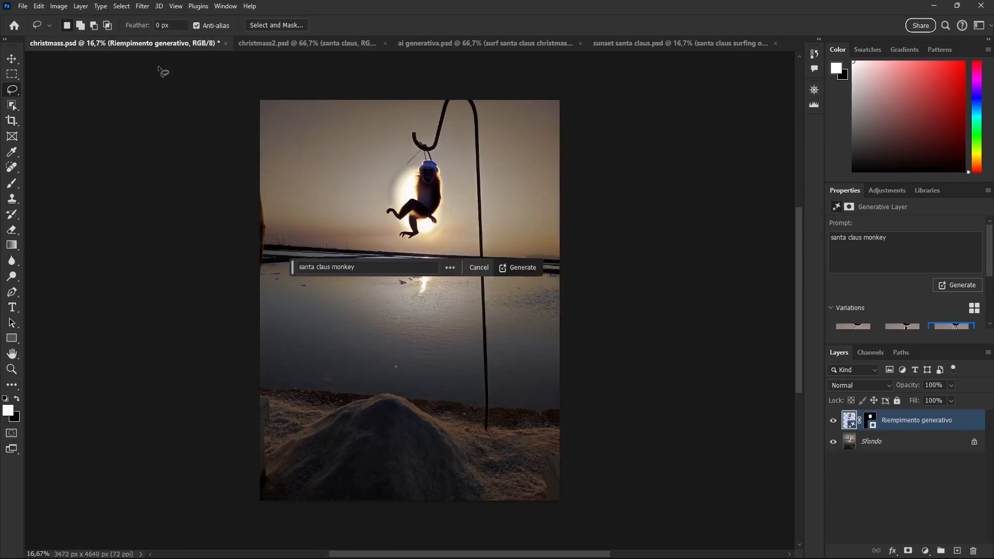
Open the sea photo IMG_20230912_110228 from the PHOTOSHOP Photos folder
click(23, 6)
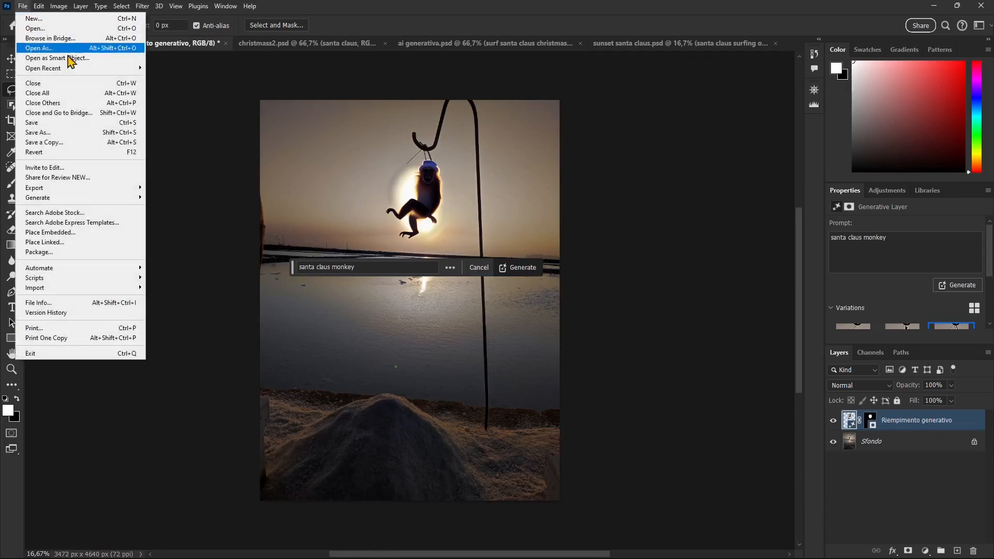
mouse_move(81, 72)
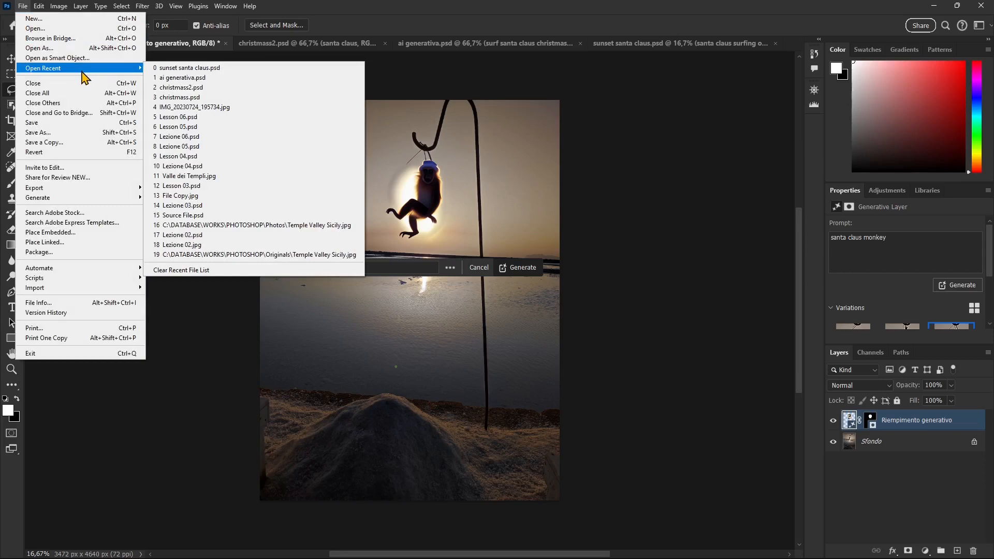
click(35, 28)
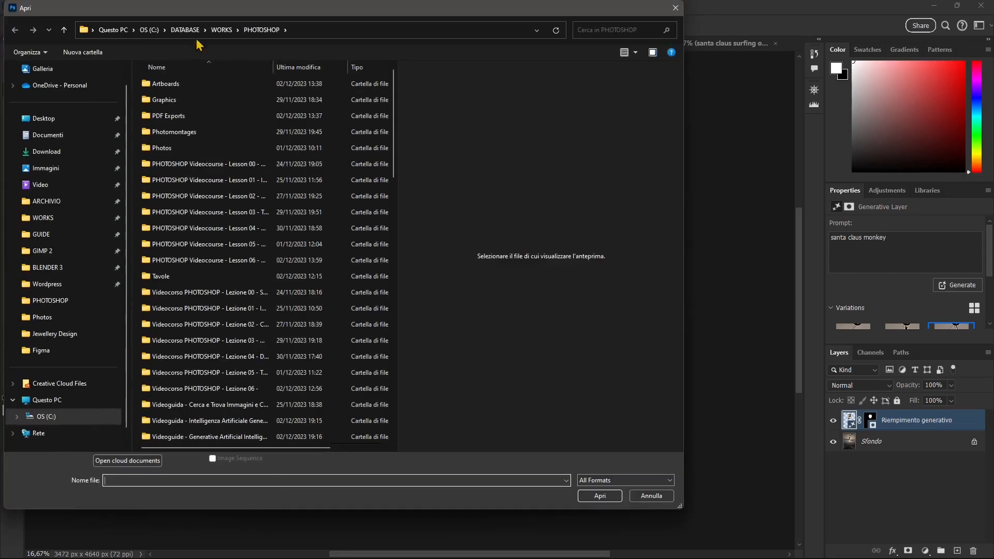
double_click(207, 148)
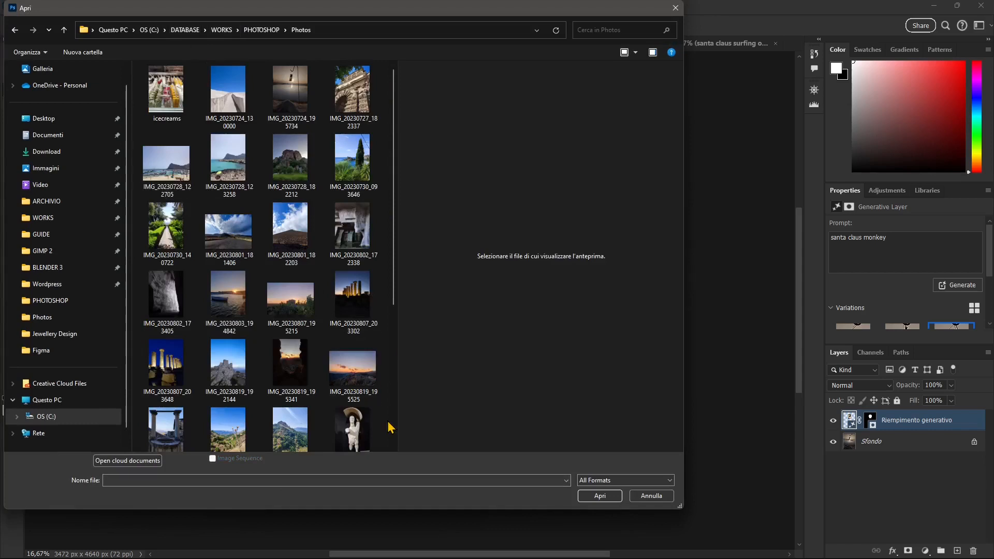
scroll(305, 402, down, 3)
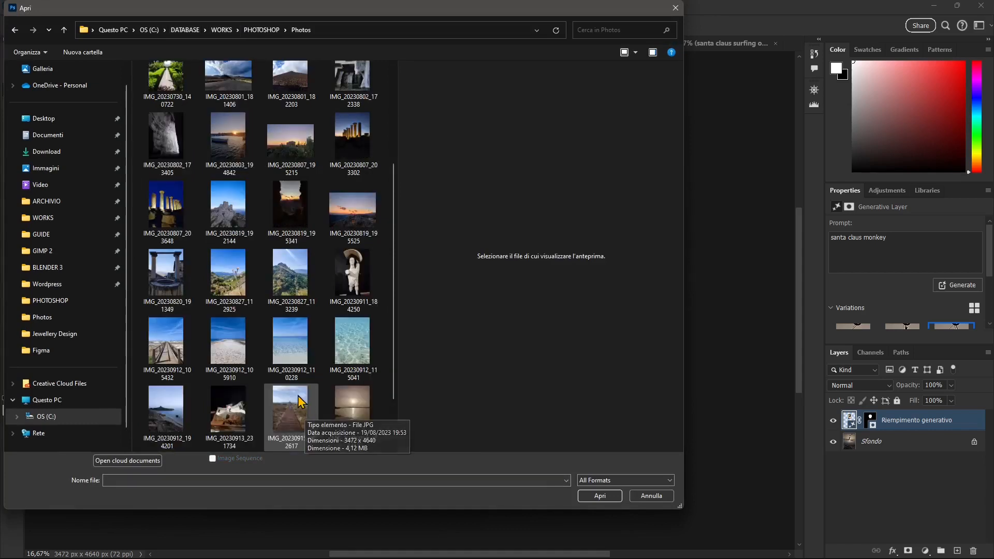
click(297, 341)
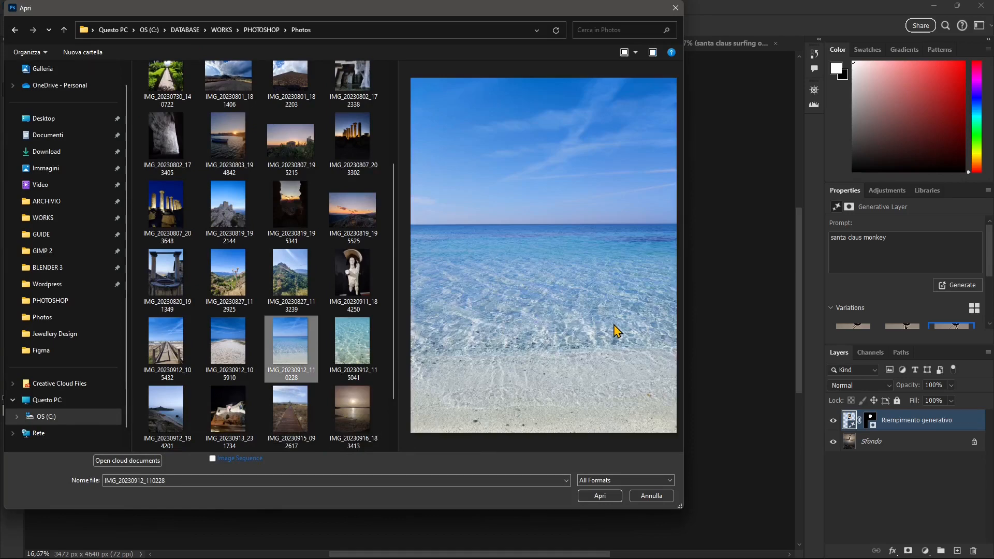
click(614, 496)
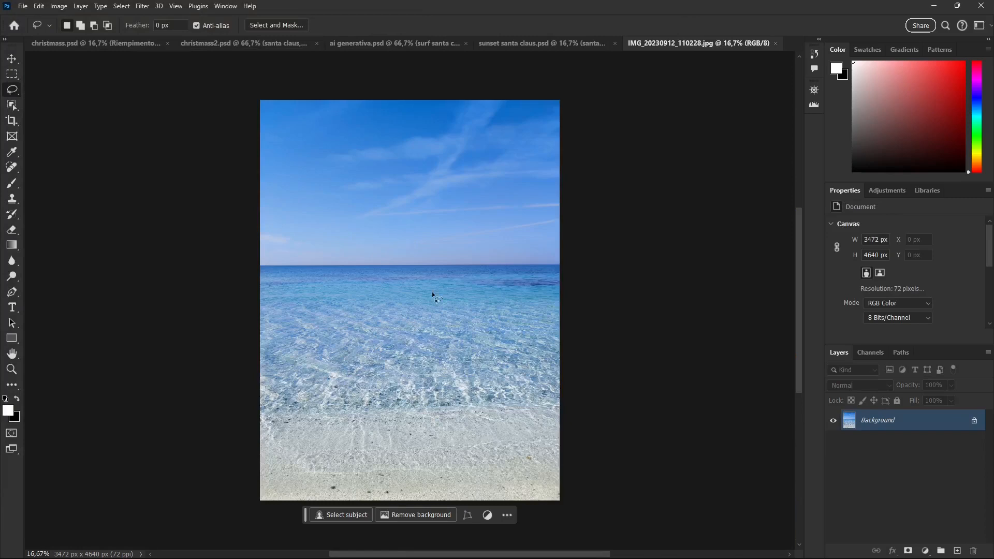
Draw a rectangular marquee selection across the horizon in the middle of the sea photo, and move the contextual task bar above the image
click(12, 77)
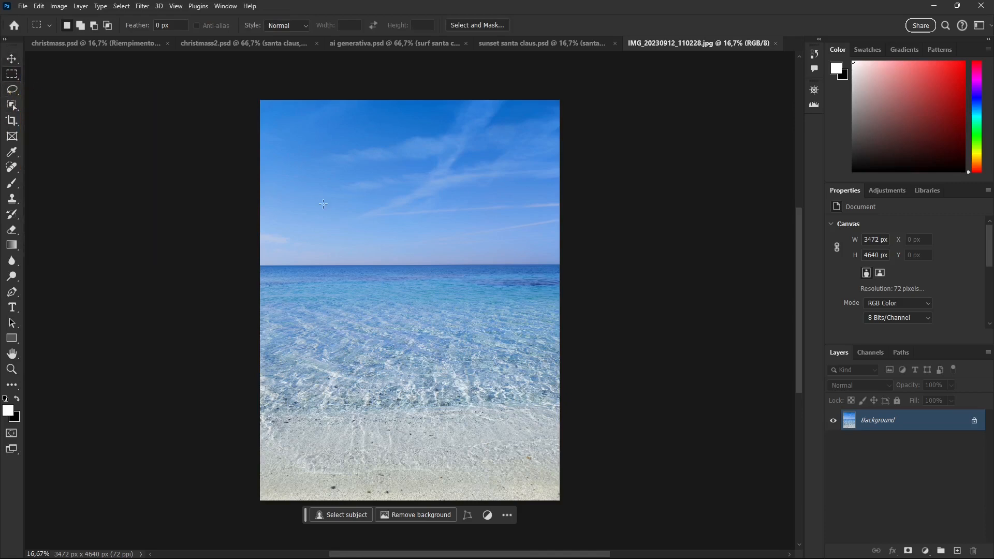
drag(322, 192, 498, 420)
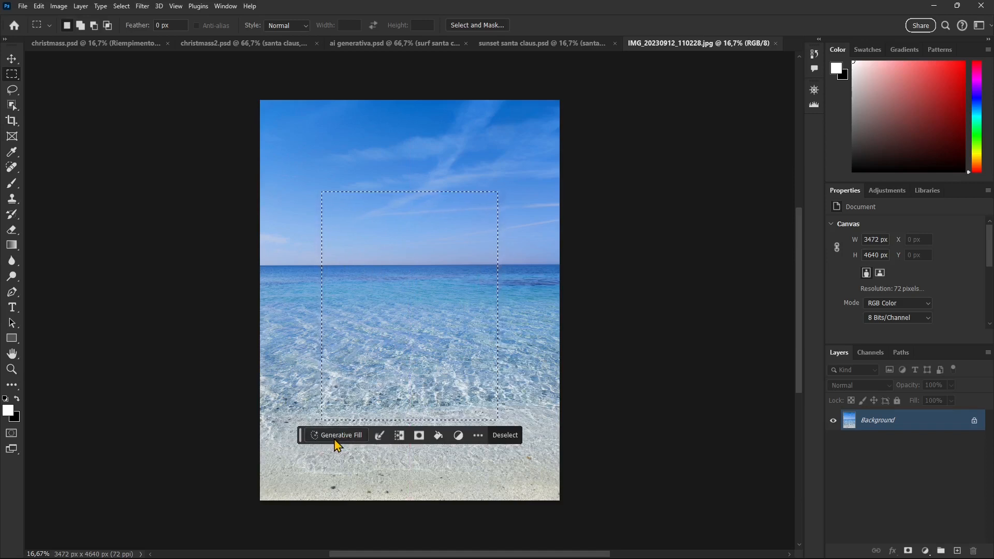
drag(299, 436, 310, 78)
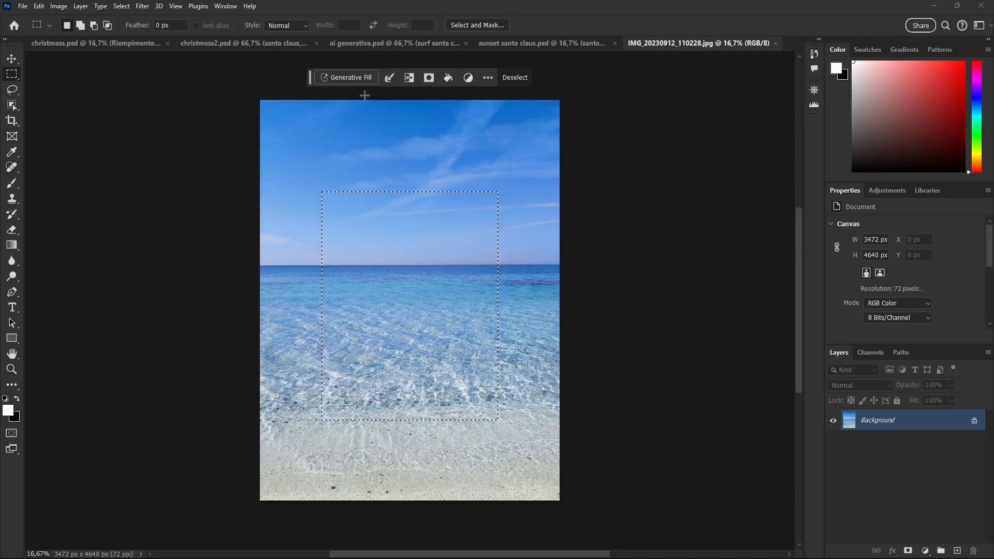
Fill the selected area using Generative Fill with the prompt "santa claus floating"
click(337, 79)
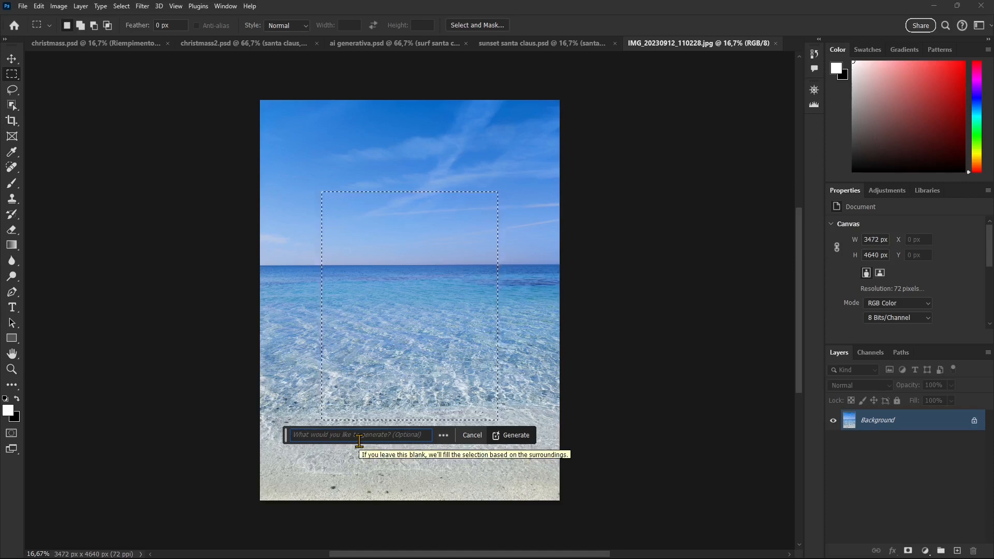
text(sant)
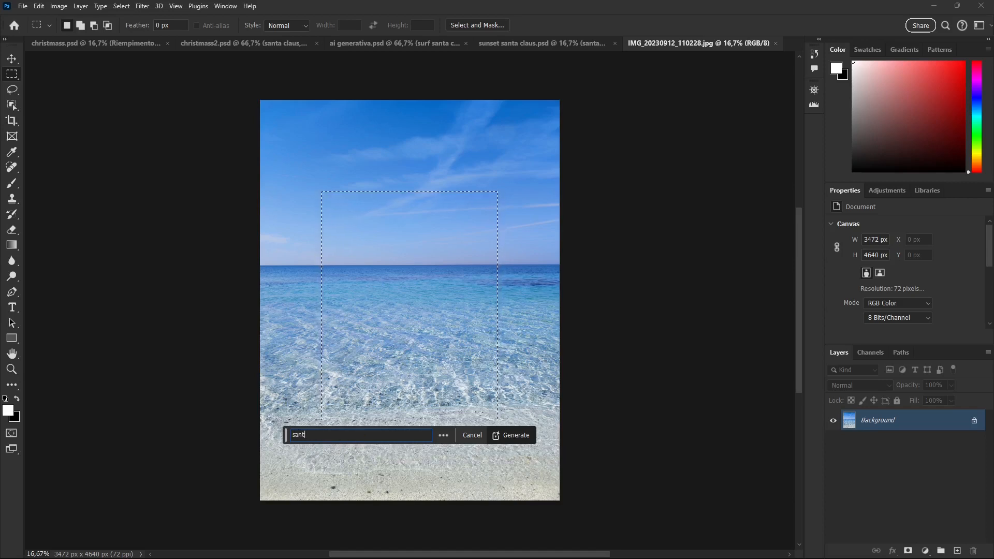
text(a claus floa...)
click(513, 435)
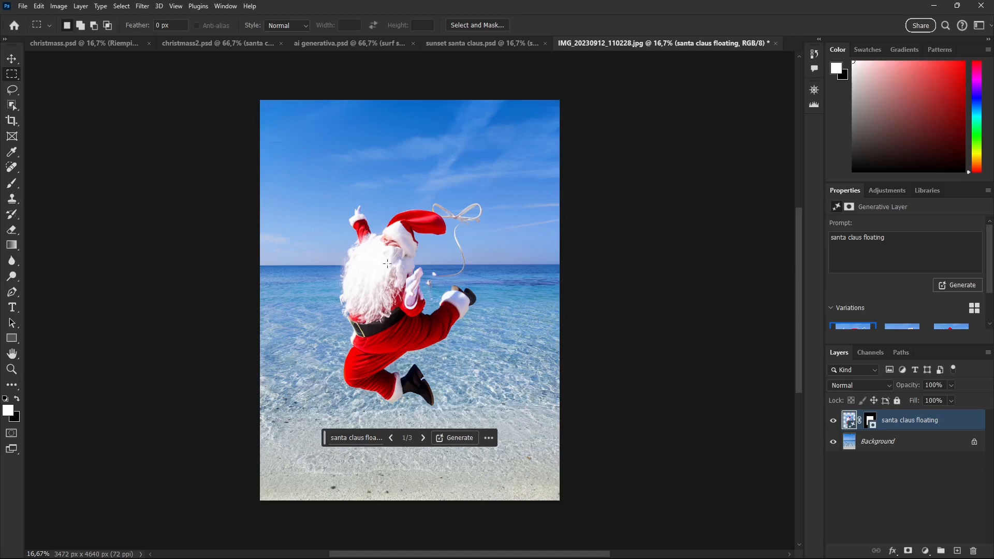
Examine the generated Santa up close, compare the three variations, and return to the second one
scroll(397, 250, down, 5)
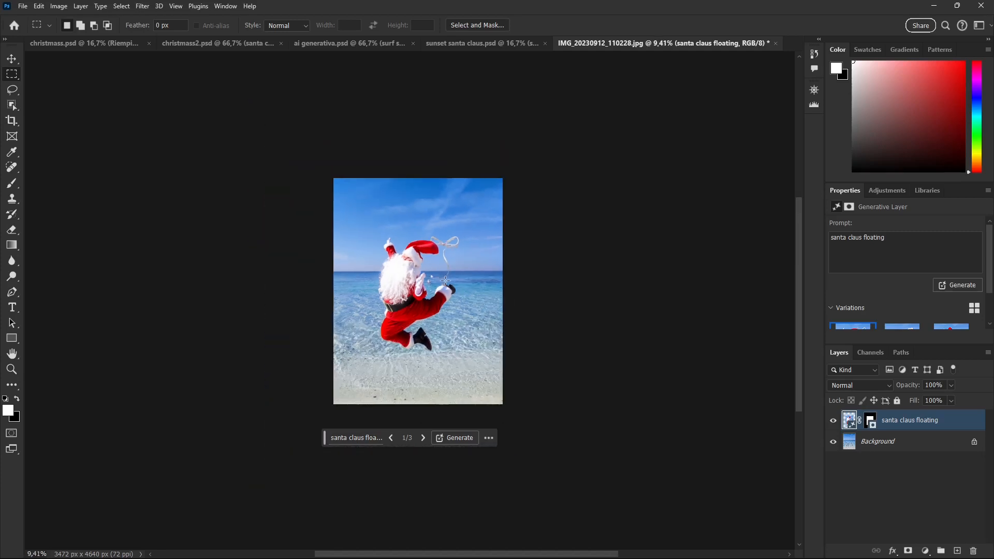
scroll(395, 260, up, 1)
scroll(394, 261, up, 10)
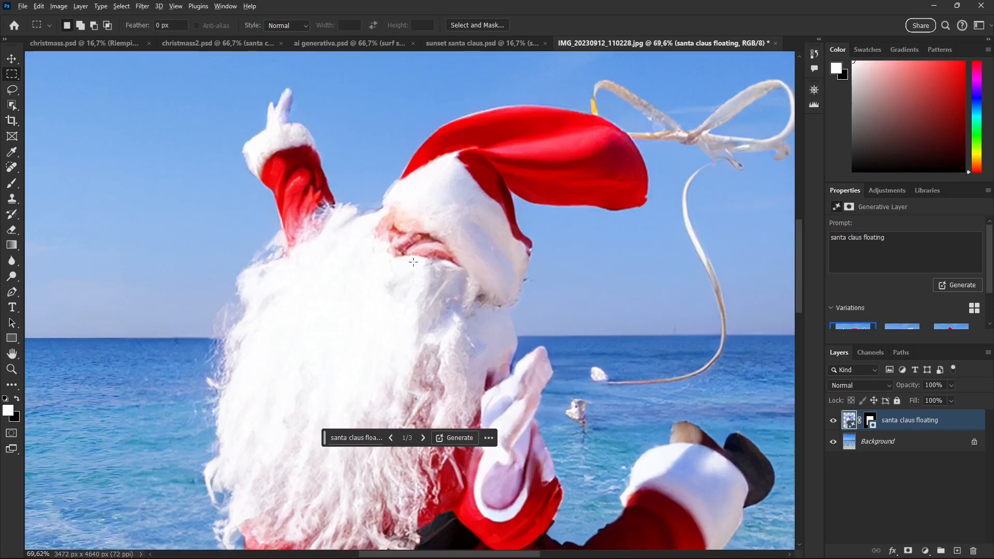
scroll(443, 198, down, 5)
scroll(443, 198, down, 4)
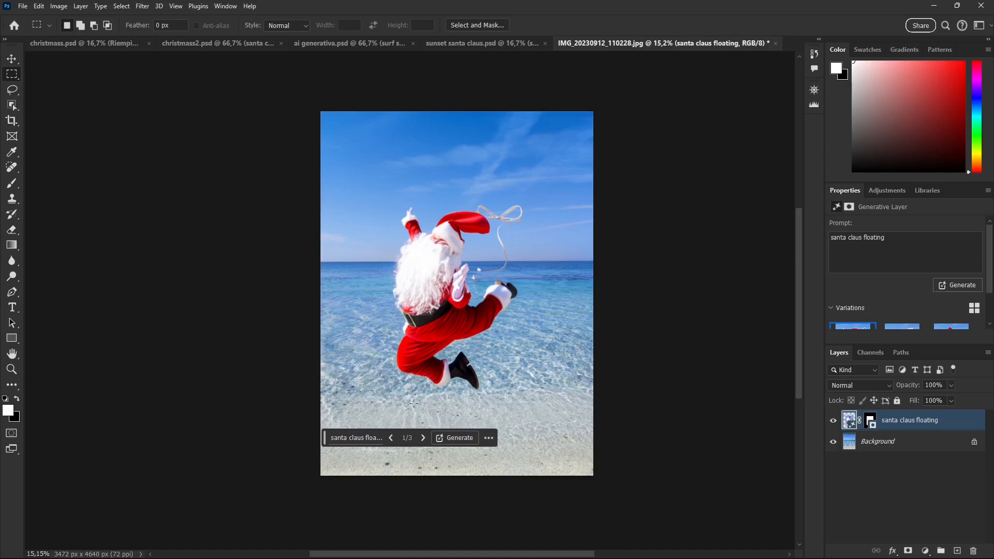
click(422, 438)
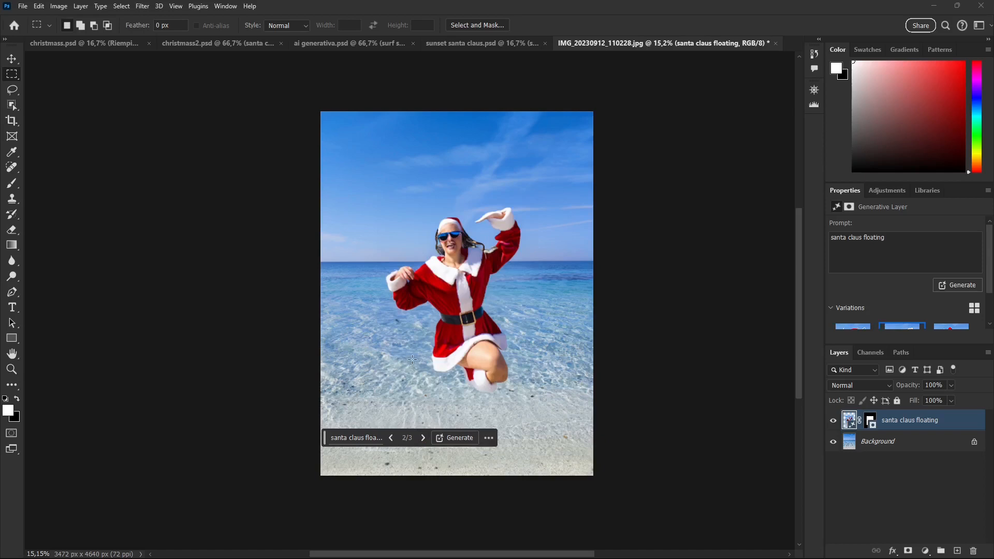
click(423, 438)
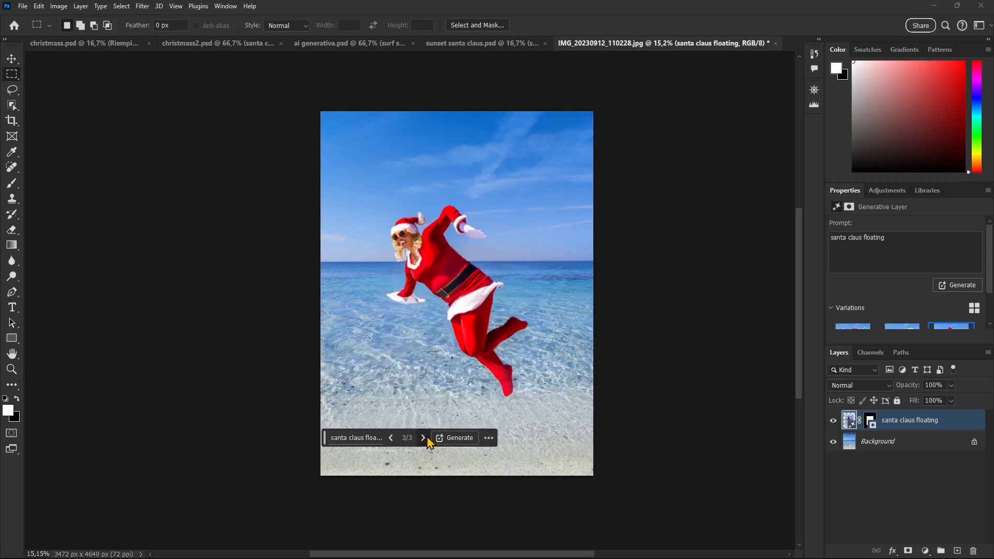
click(391, 438)
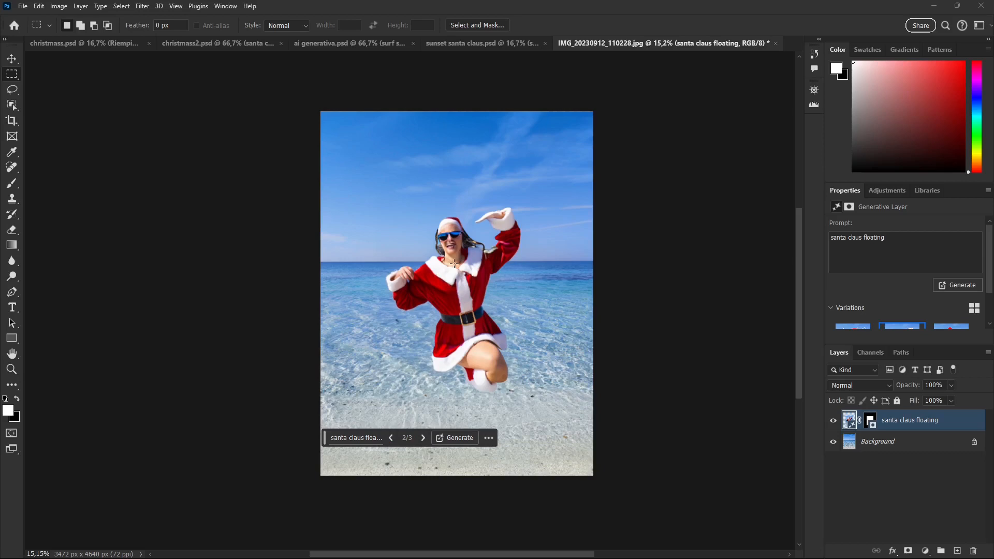
click(423, 439)
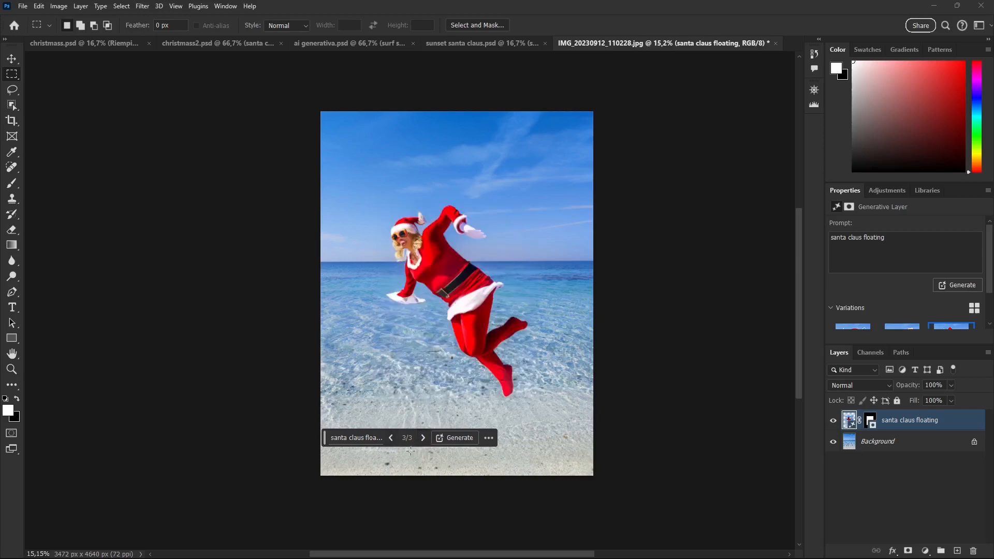
click(390, 438)
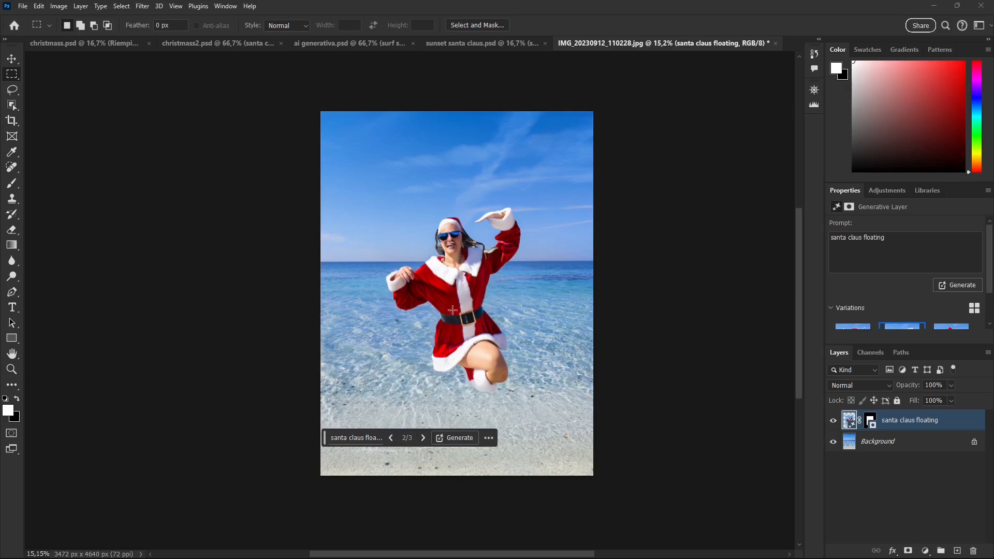
Try moving the santa claus floating layer upward, and undo the move
key(v)
drag(473, 300, 464, 251)
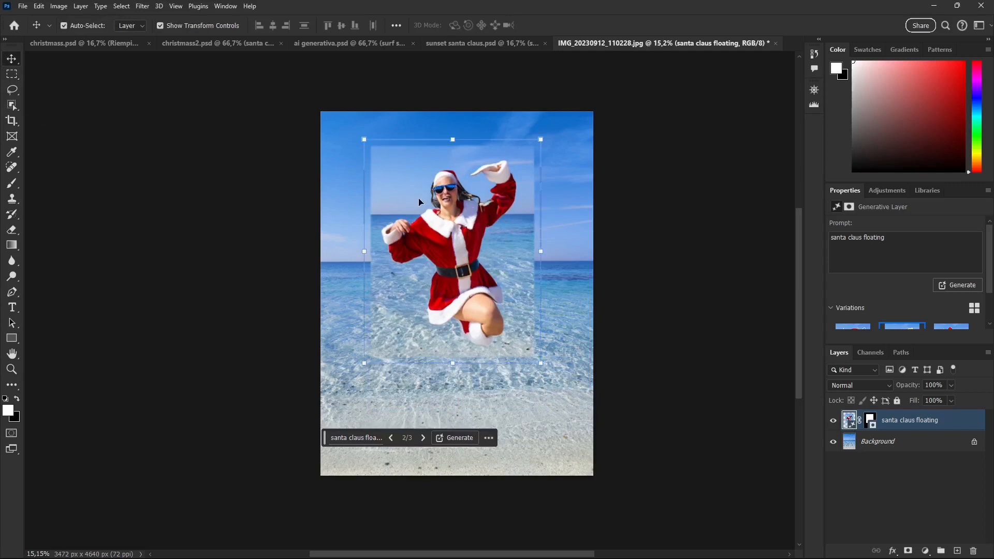
key(ctrl+z)
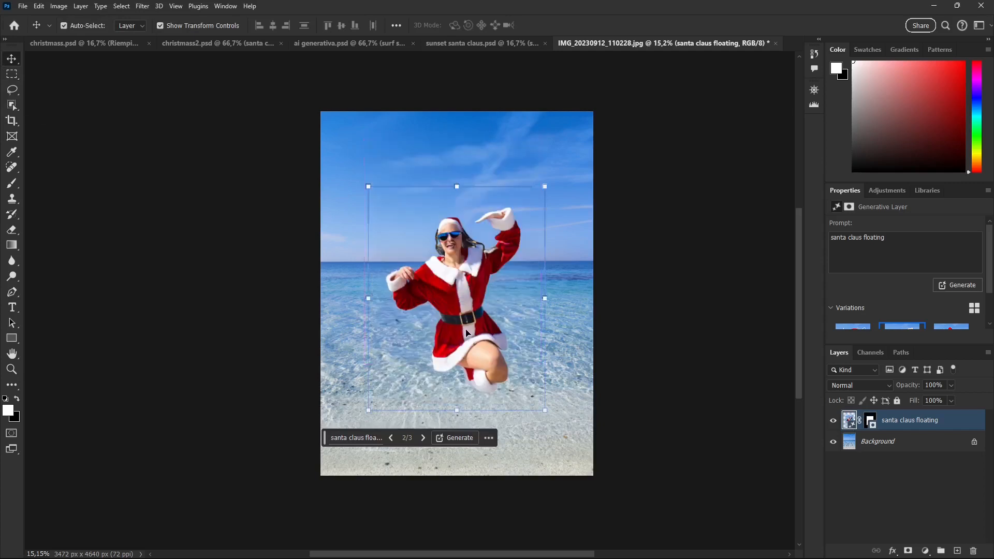
Toggle the santa claus floating layer's visibility to compare the result with the original photo, leaving the layer visible
click(832, 427)
click(833, 427)
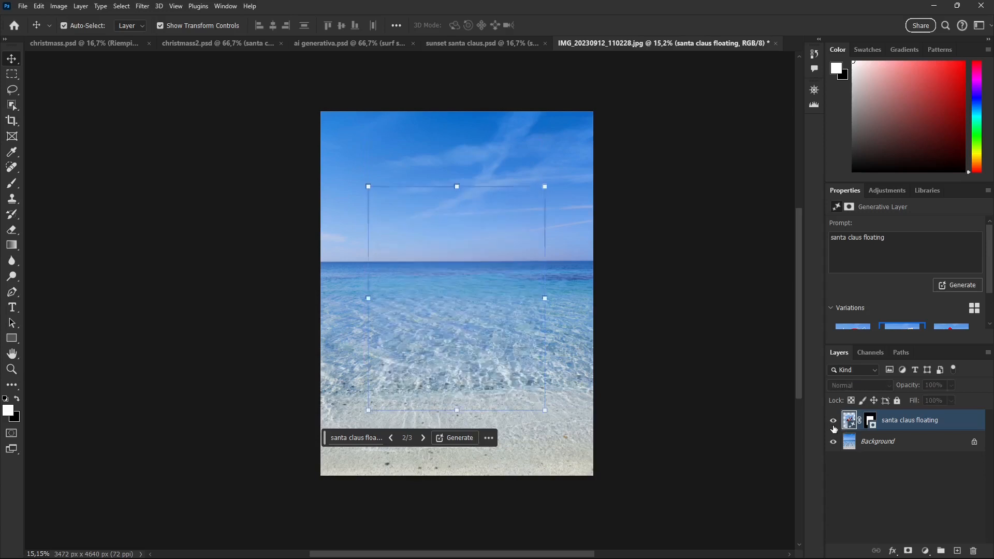
click(833, 427)
click(833, 427)
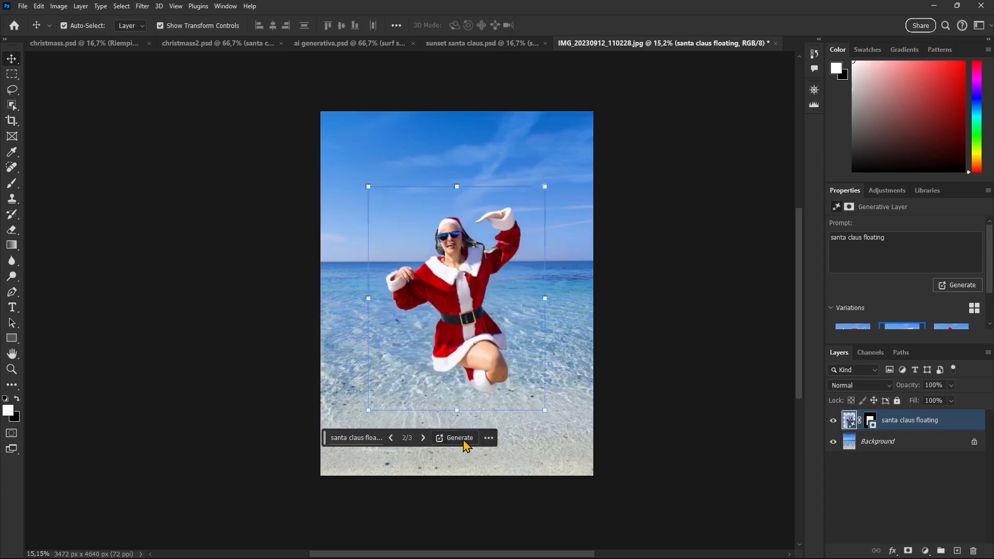
Change the generative layer's prompt to "santa claus party" and generate new variations
click(362, 439)
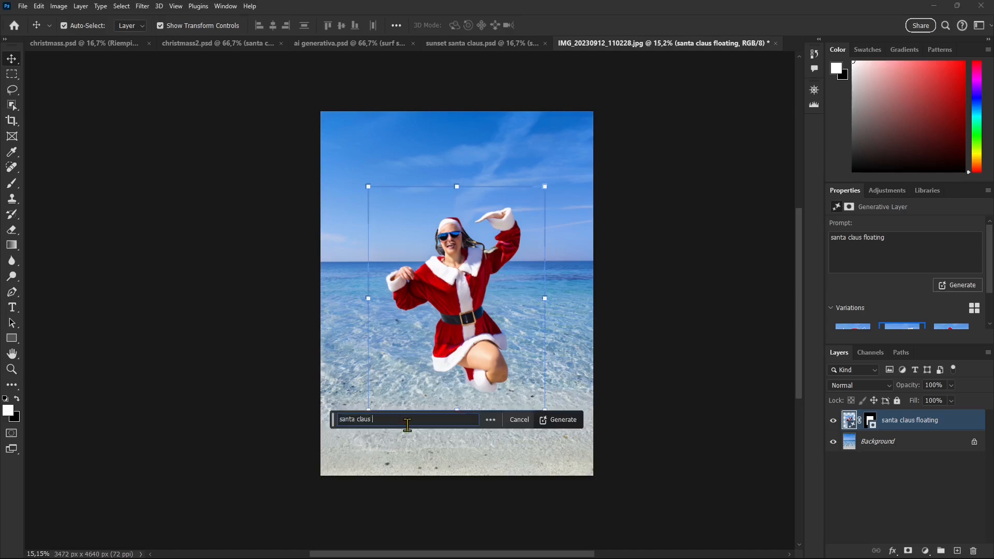
text(parytyty)
click(550, 420)
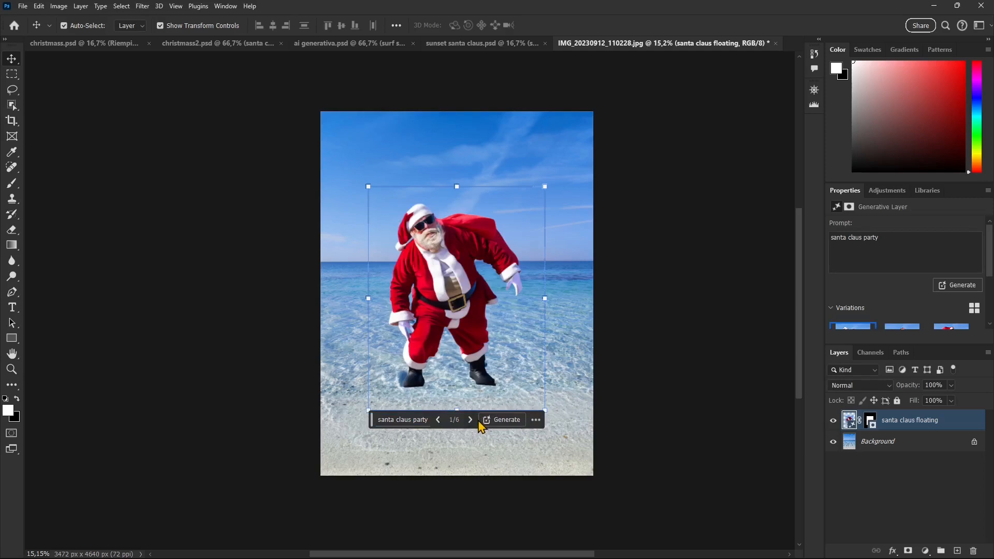
Compare the santa claus party variations with the earlier floating result, and return to the first variation
click(470, 420)
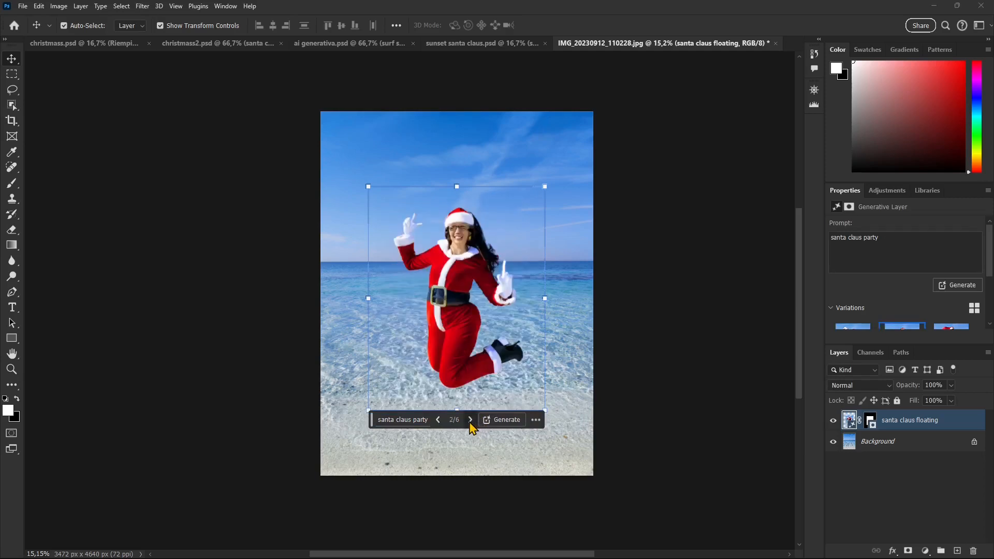
click(470, 420)
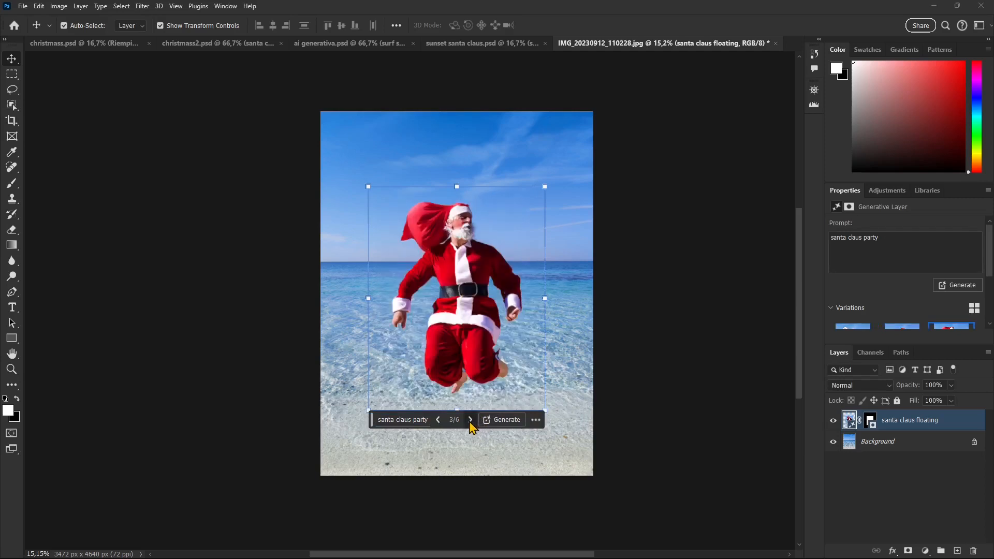
click(470, 420)
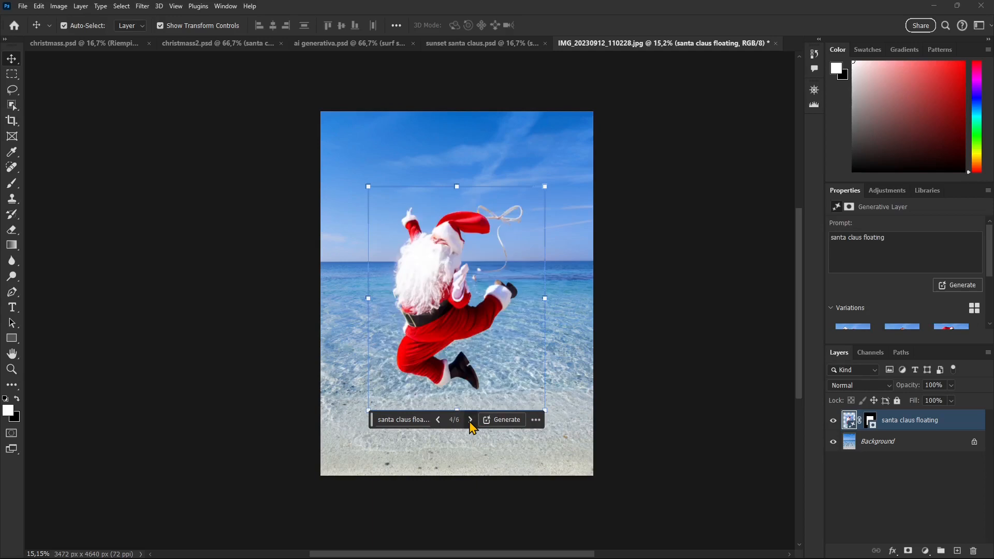
click(438, 422)
click(438, 421)
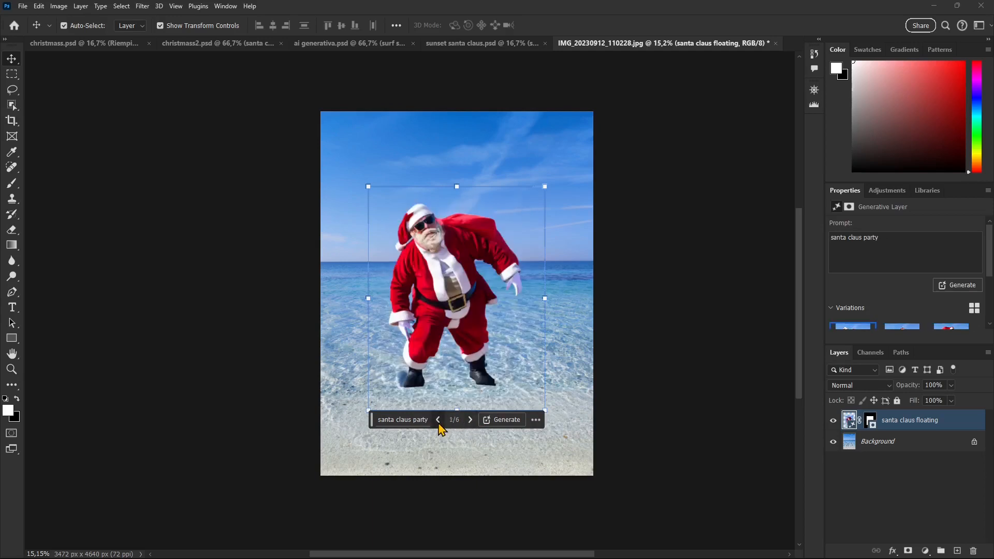
Extend the generative layer's prompt to "santa claus party water" and generate more variations
click(425, 420)
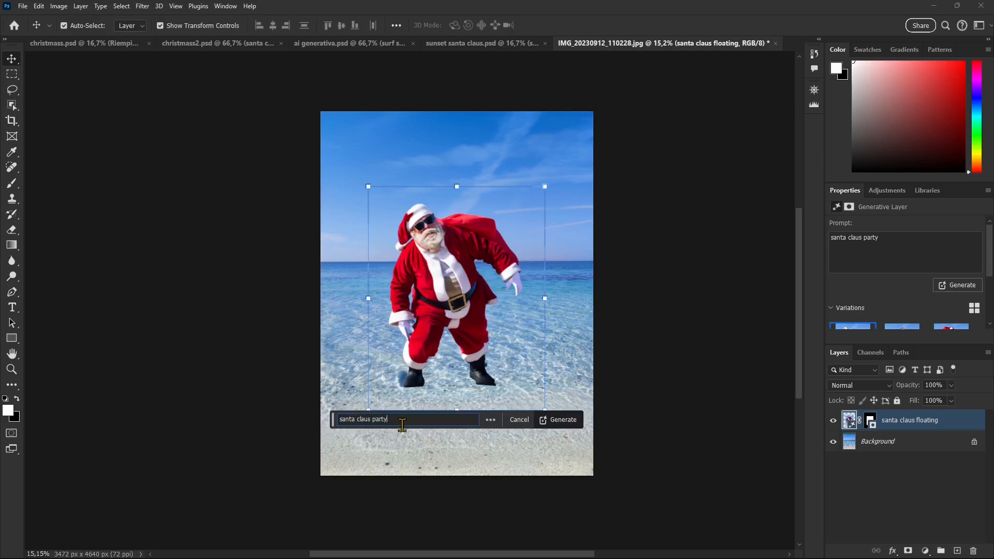
text(water)
key(Return)
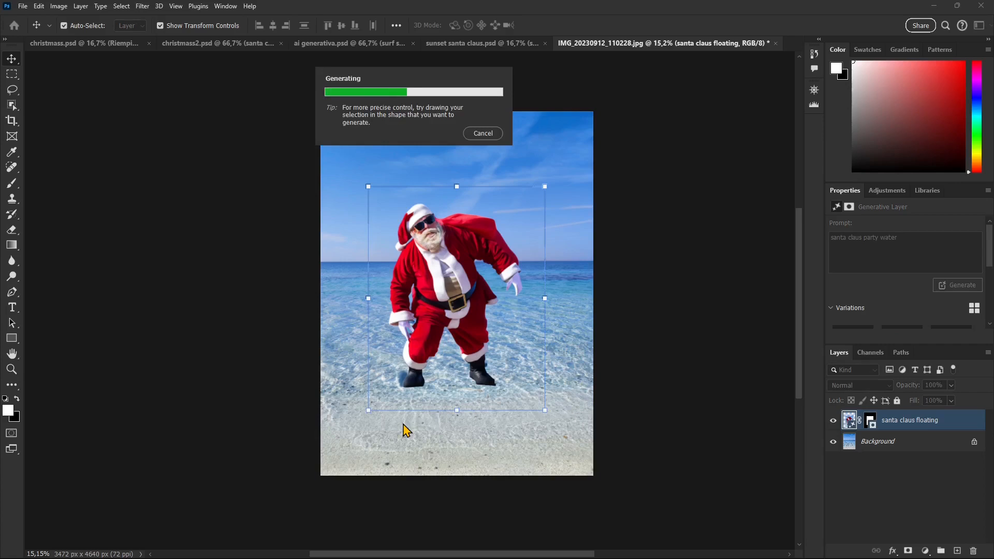
Examine the generated figure up close and in the whole photo, and browse the santa claus party water variations up to the third
scroll(497, 332, up, 1)
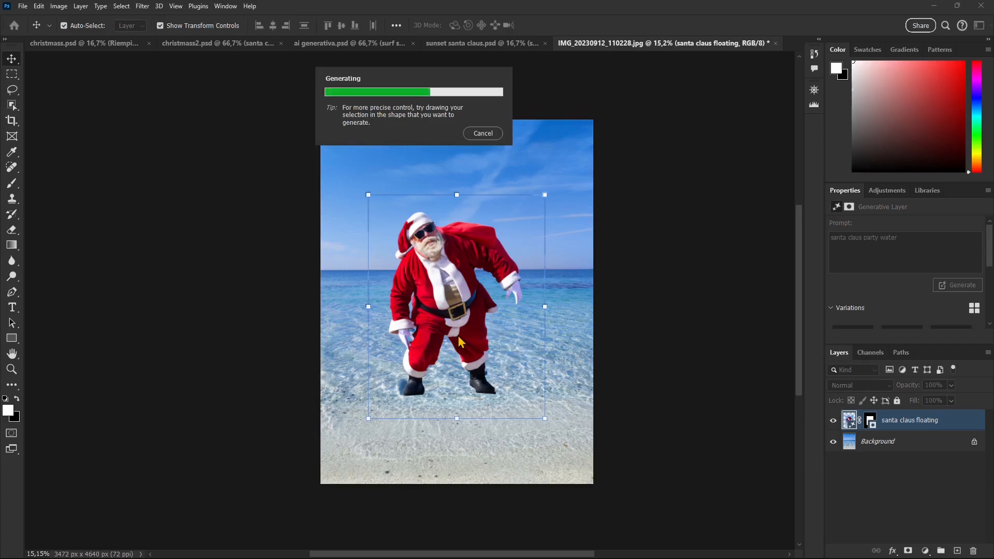
scroll(458, 336, up, 2)
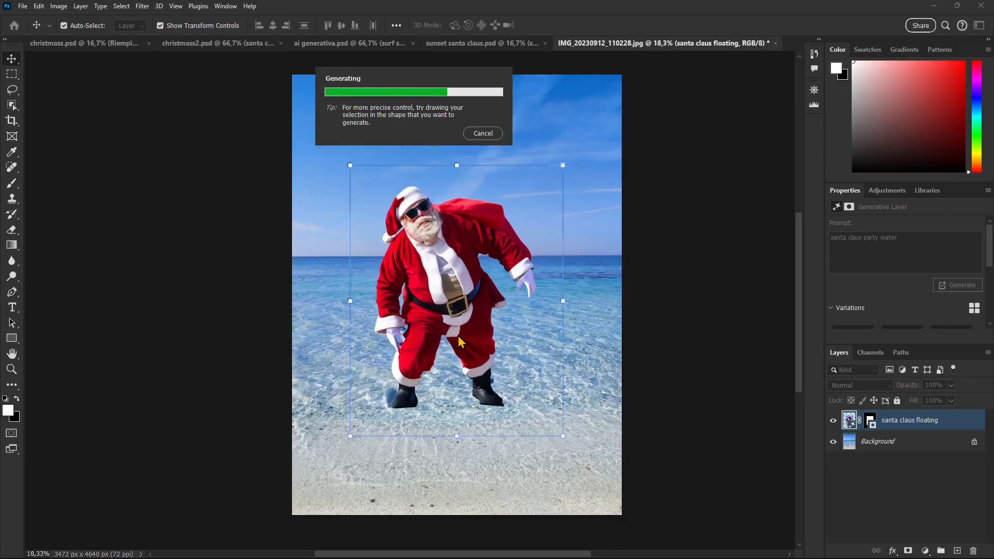
scroll(413, 225, up, 2)
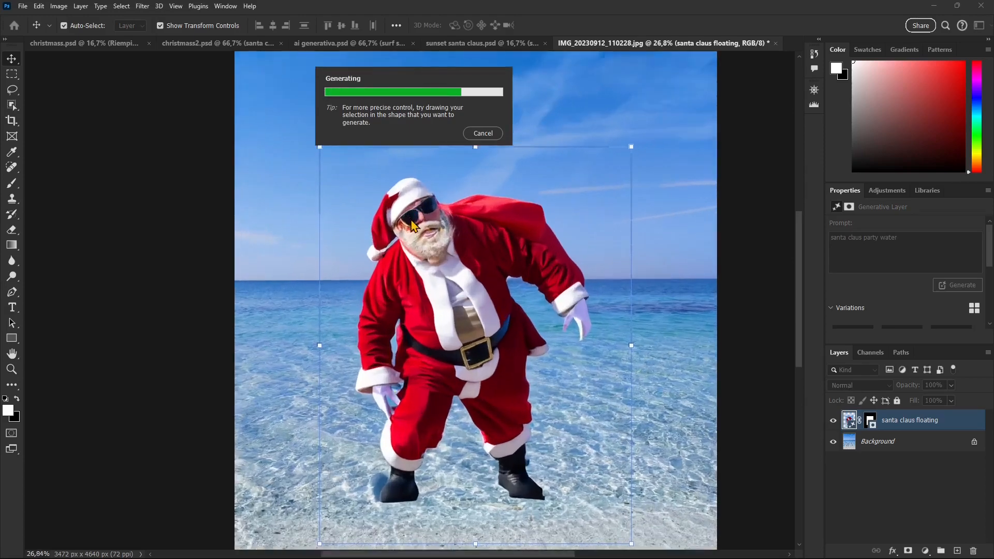
scroll(413, 226, up, 2)
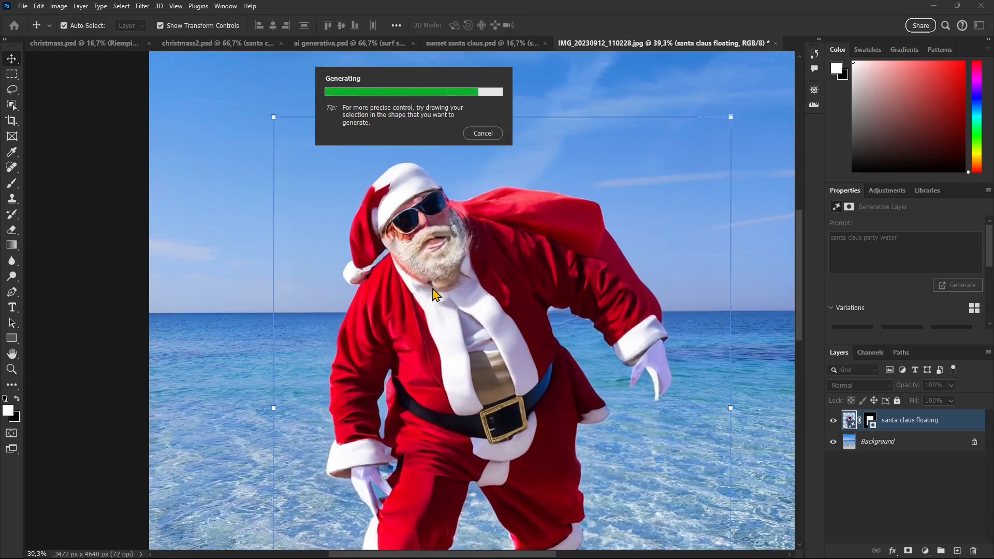
scroll(451, 298, down, 1)
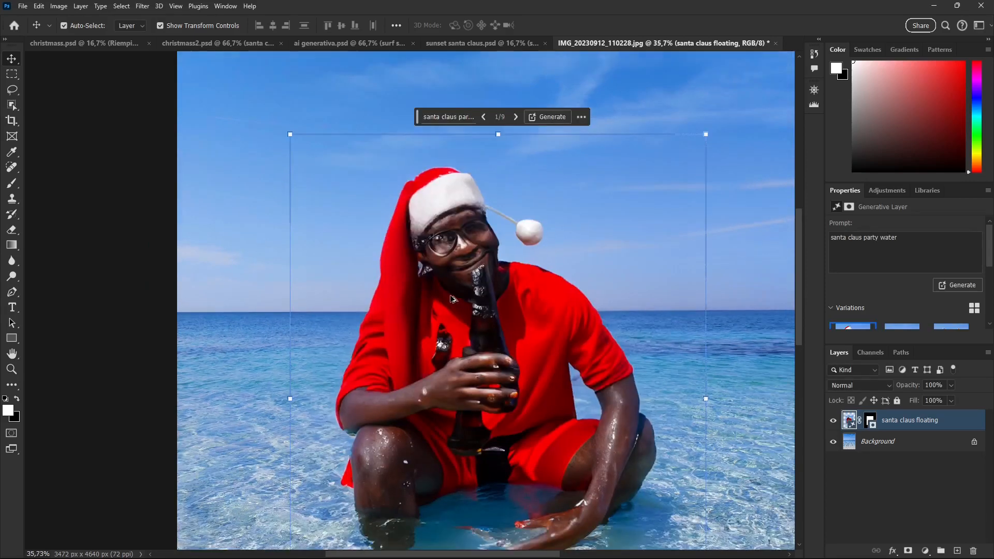
scroll(452, 298, down, 8)
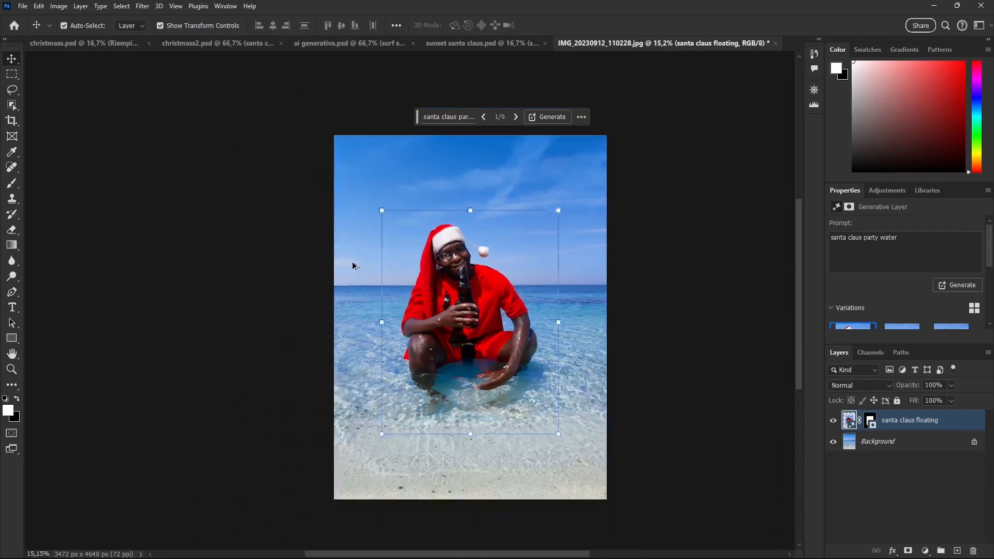
scroll(428, 317, down, 4)
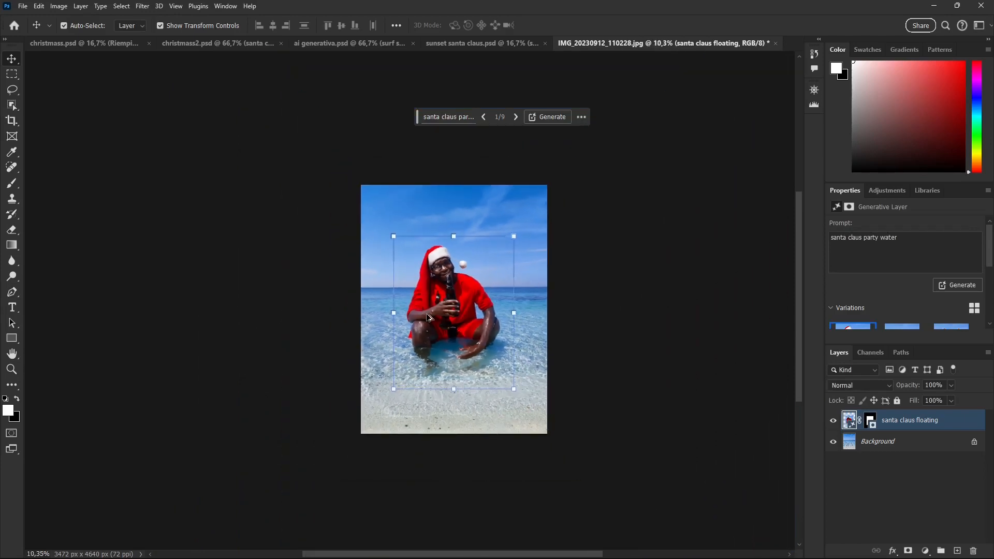
scroll(428, 318, up, 4)
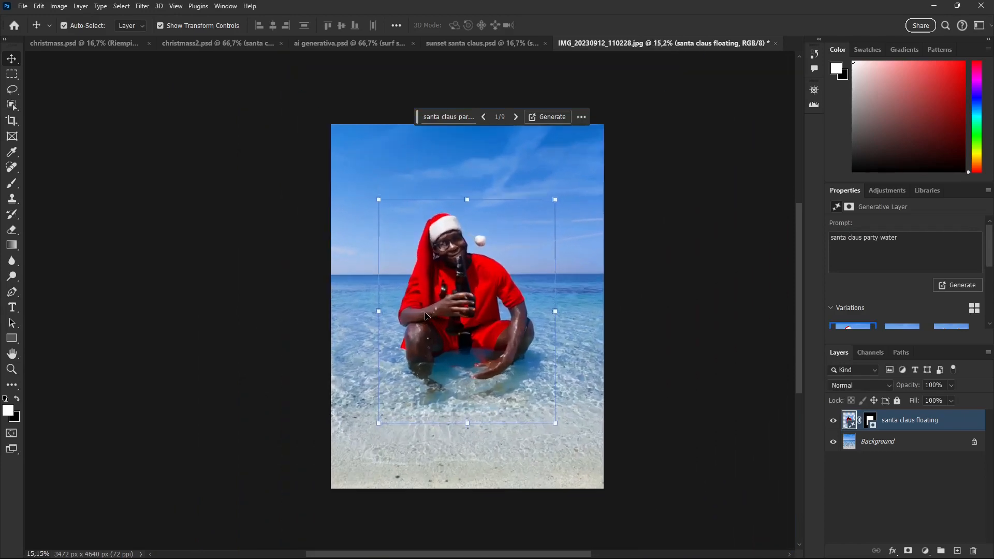
click(515, 117)
click(516, 117)
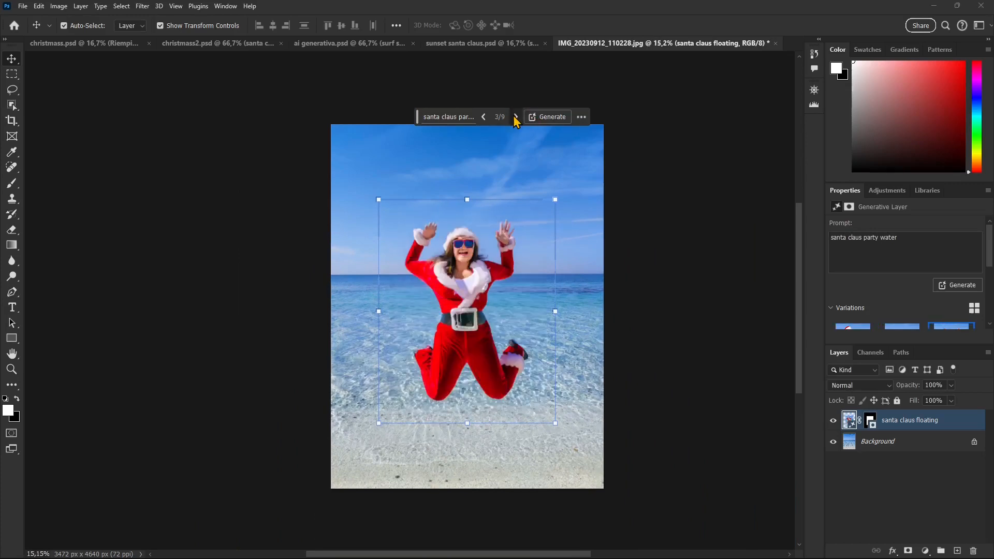
Compare the generated variations from the floating, party and party water prompts, and return to the first santa claus party water variation
click(516, 117)
click(516, 117)
click(515, 117)
click(516, 117)
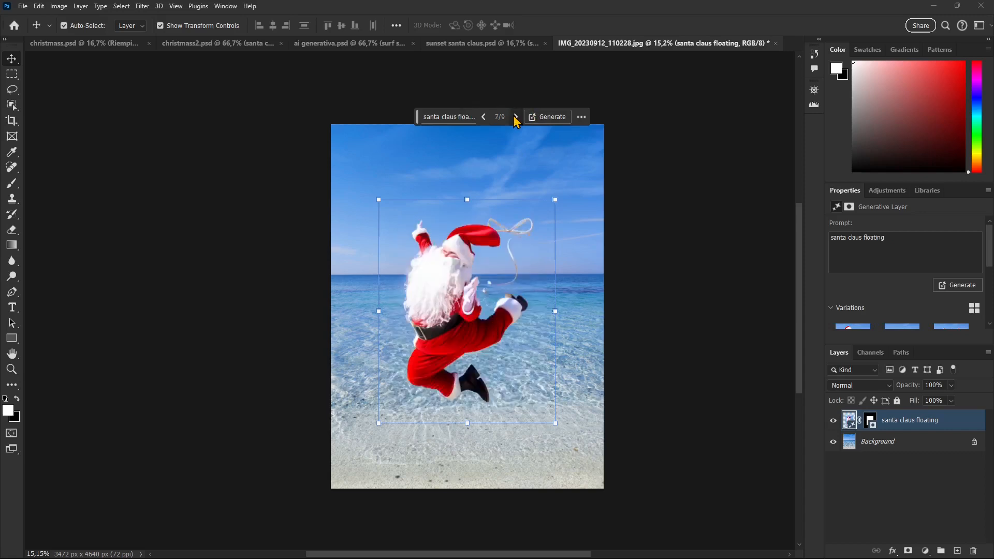
click(516, 117)
click(483, 117)
click(484, 117)
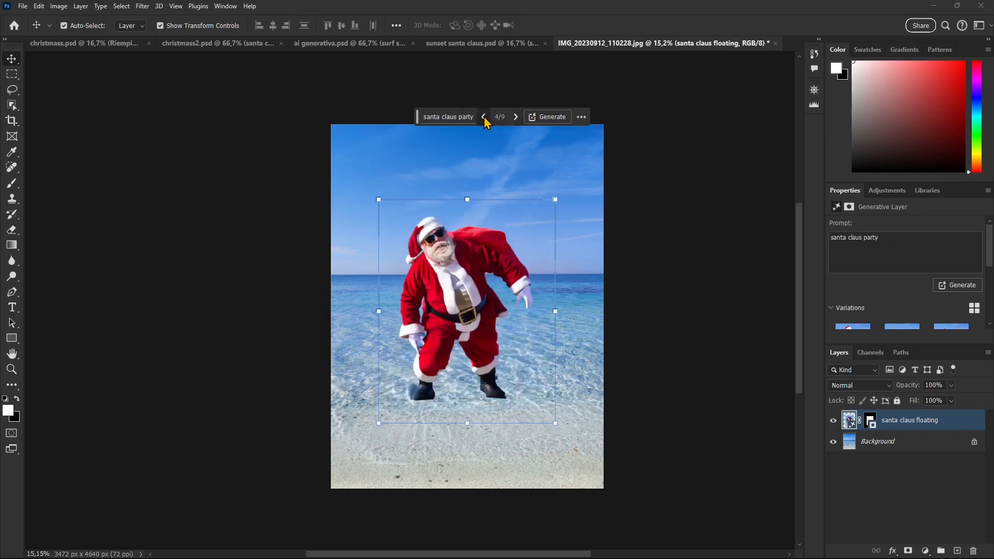
click(484, 117)
click(484, 117)
click(484, 117)
click(484, 117)
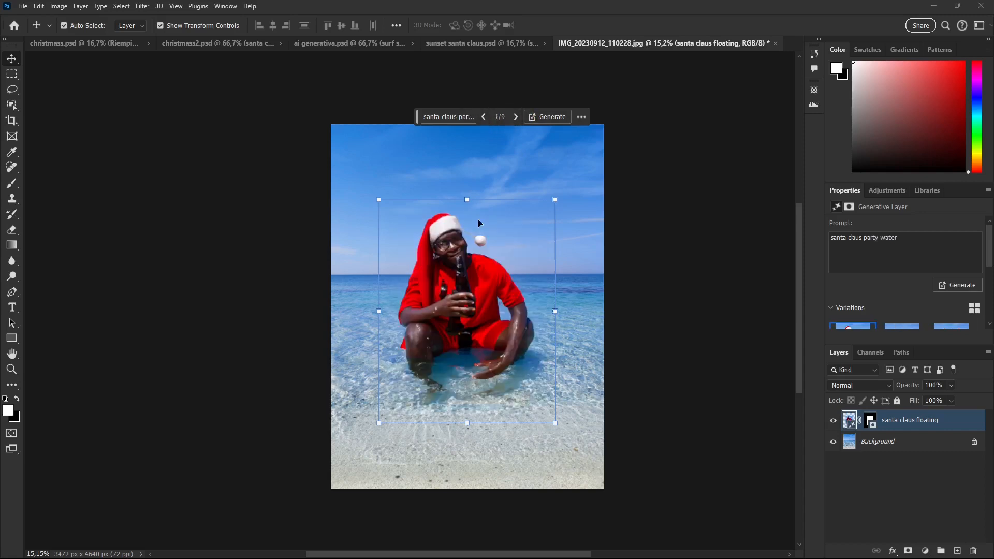
Extend the generative layer's prompt to "santa claus party water woman" and generate more variations
click(460, 117)
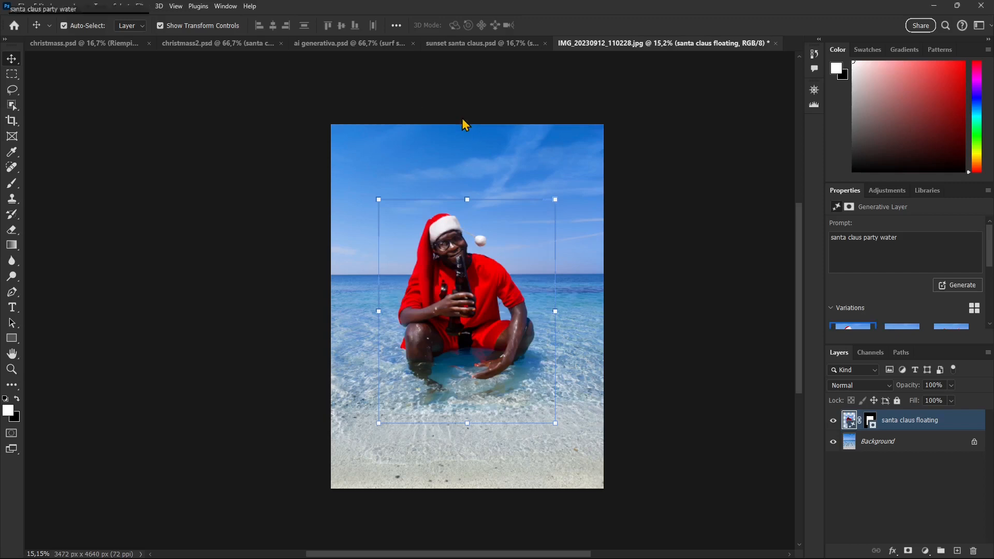
text(woman)
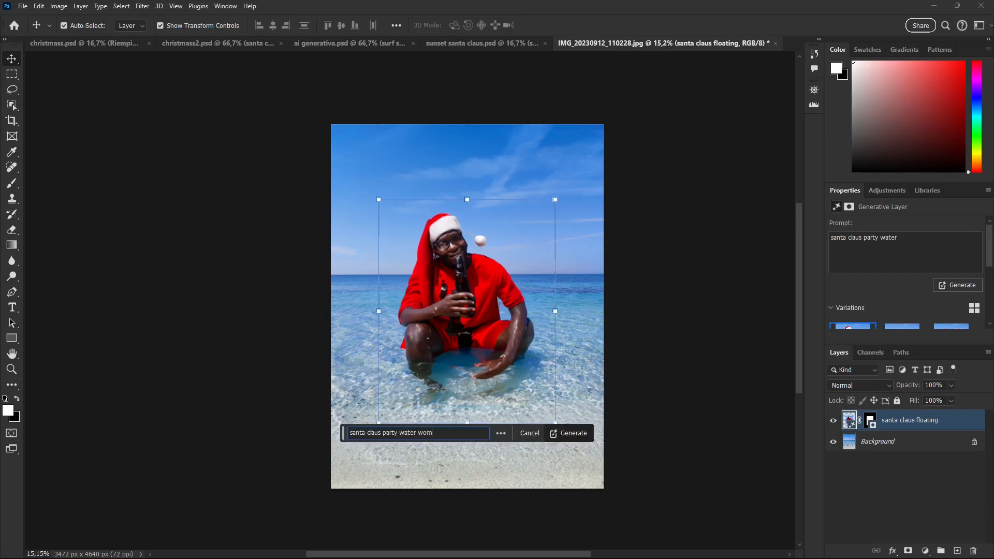
key(Return)
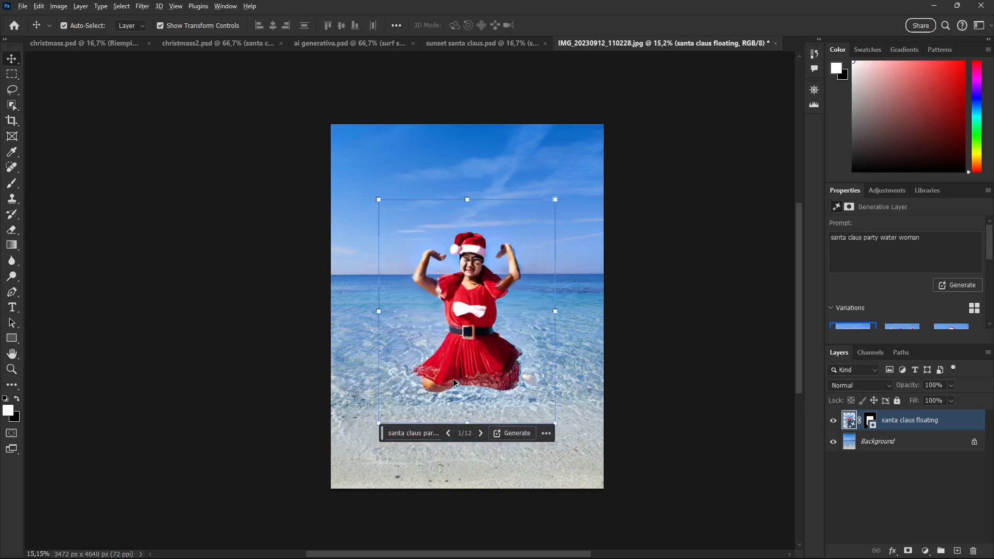
Compare the three santa claus party water woman variations and return to the first one
scroll(476, 380, up, 1)
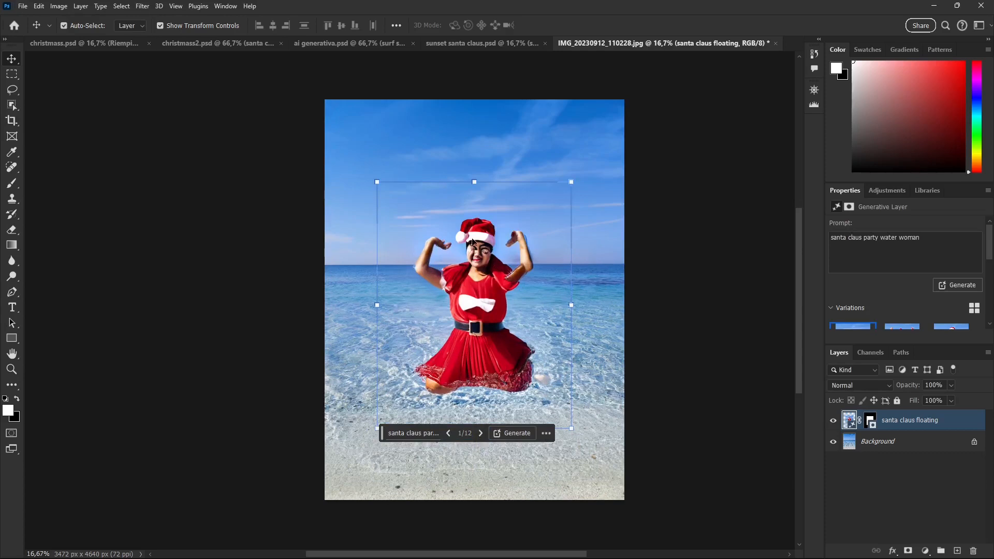
click(480, 433)
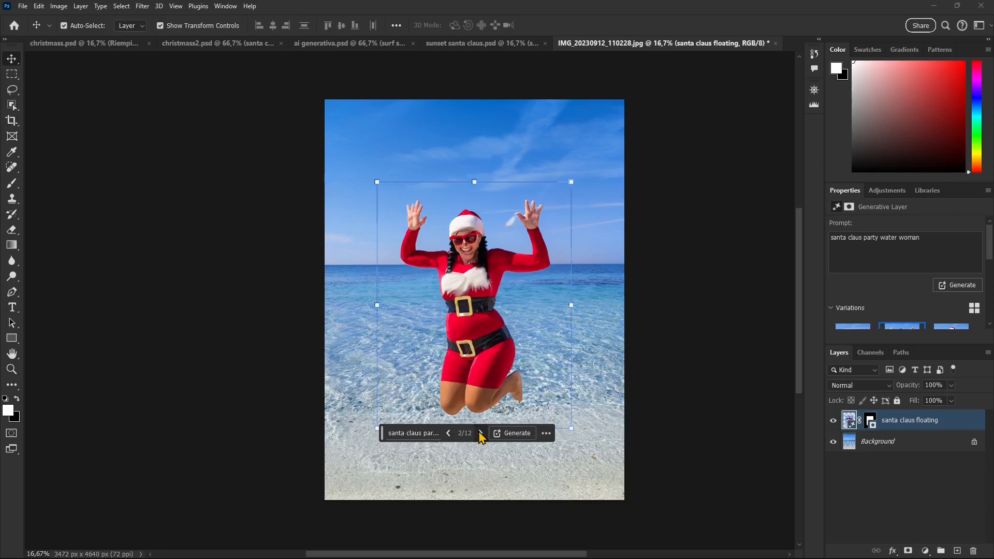
click(480, 433)
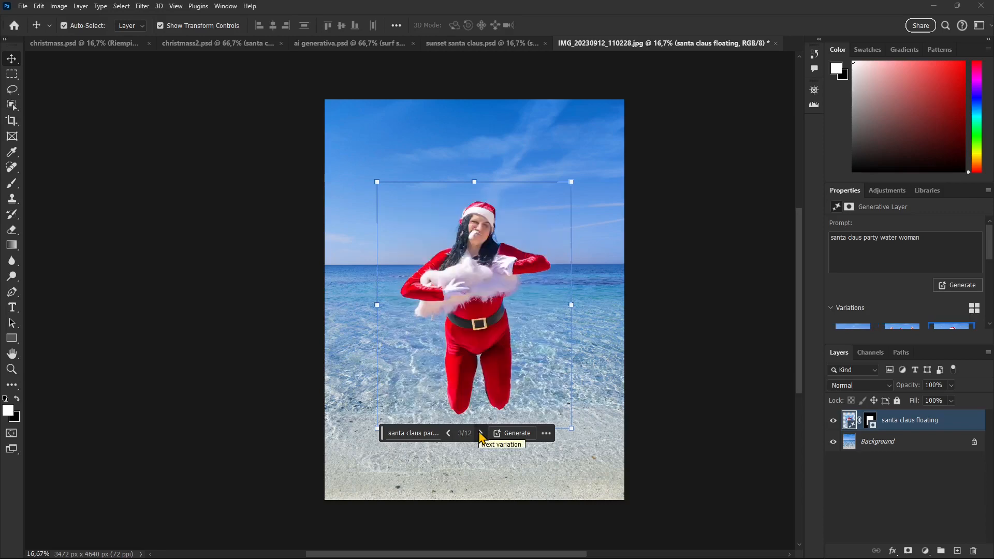
click(448, 433)
click(448, 433)
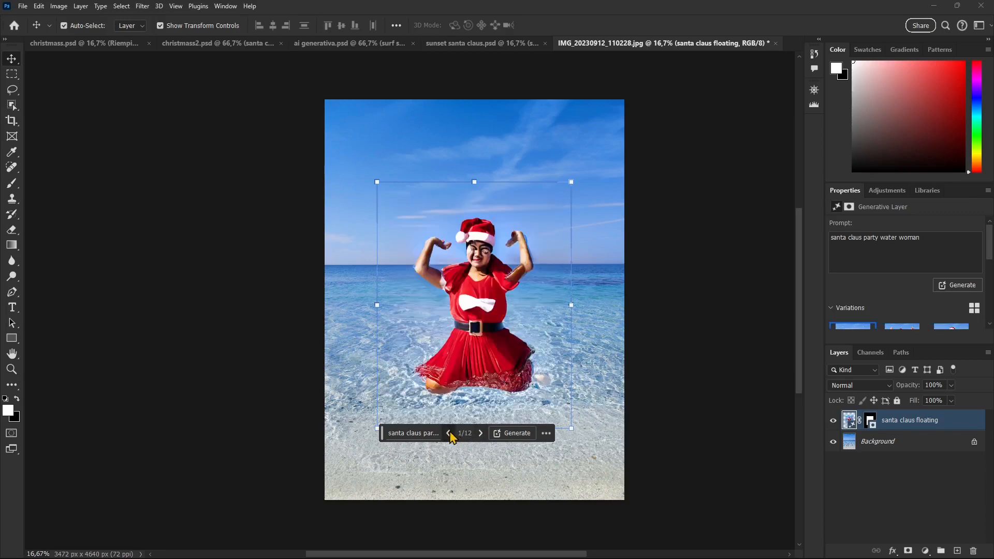
Cycle back through the earlier prompts' variations and choose the fourth variation, the seated figure holding a bottle in the water
click(449, 433)
click(448, 433)
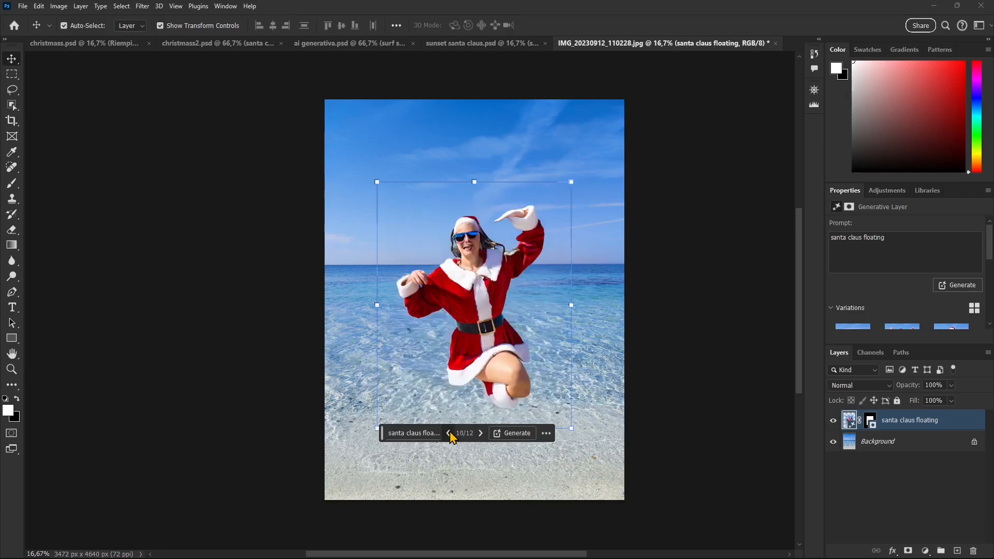
click(448, 434)
click(448, 433)
click(448, 433)
click(448, 433)
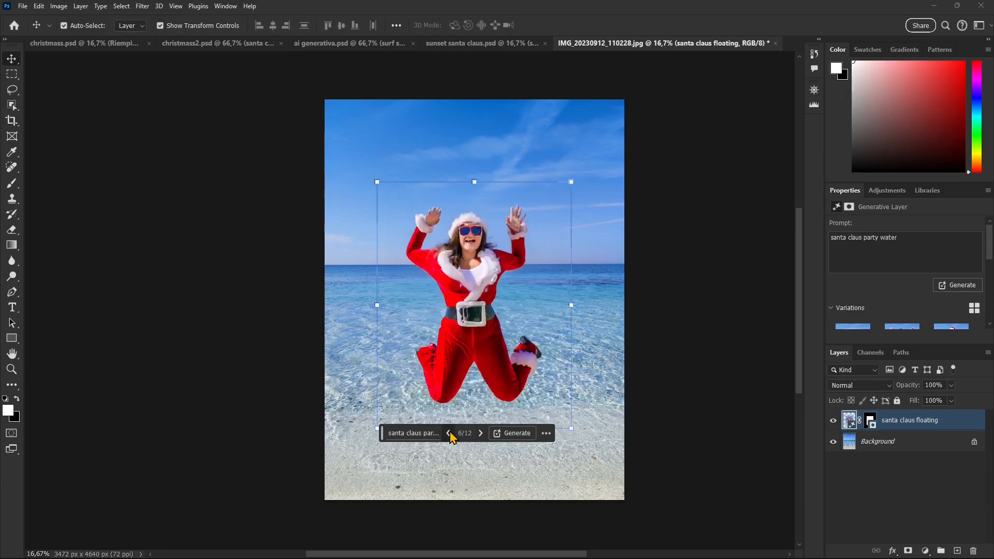
click(448, 433)
click(449, 433)
click(448, 433)
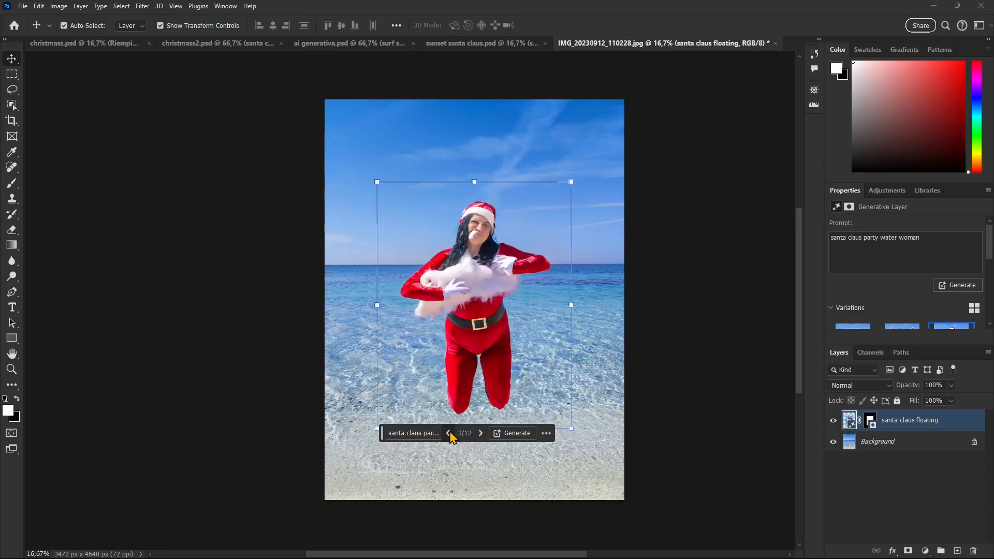
click(480, 433)
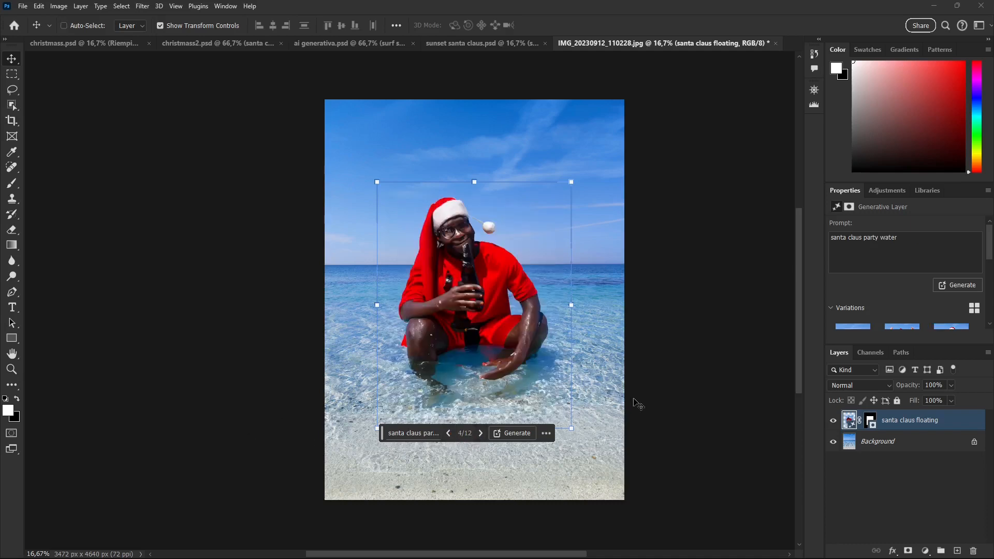
scroll(669, 418, up, 1)
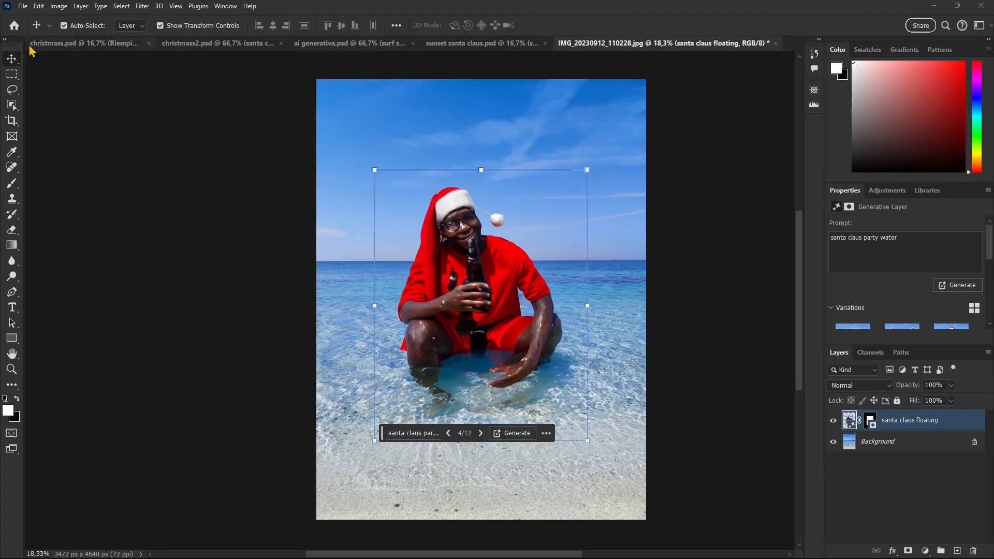
Create a new 1000 x 1000 px document at 300 ppi from the Art & Illustration 1000 pixel grid preset
click(23, 7)
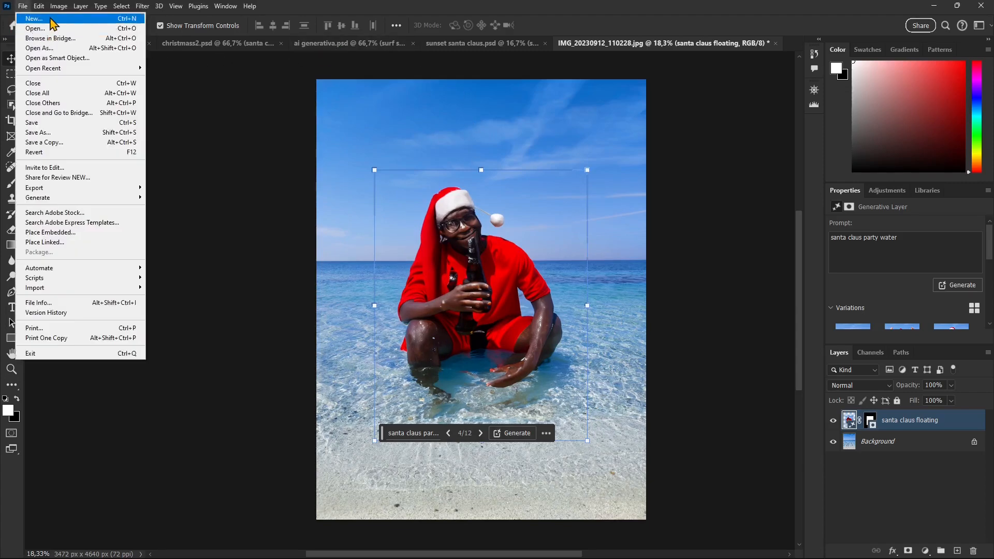
click(32, 19)
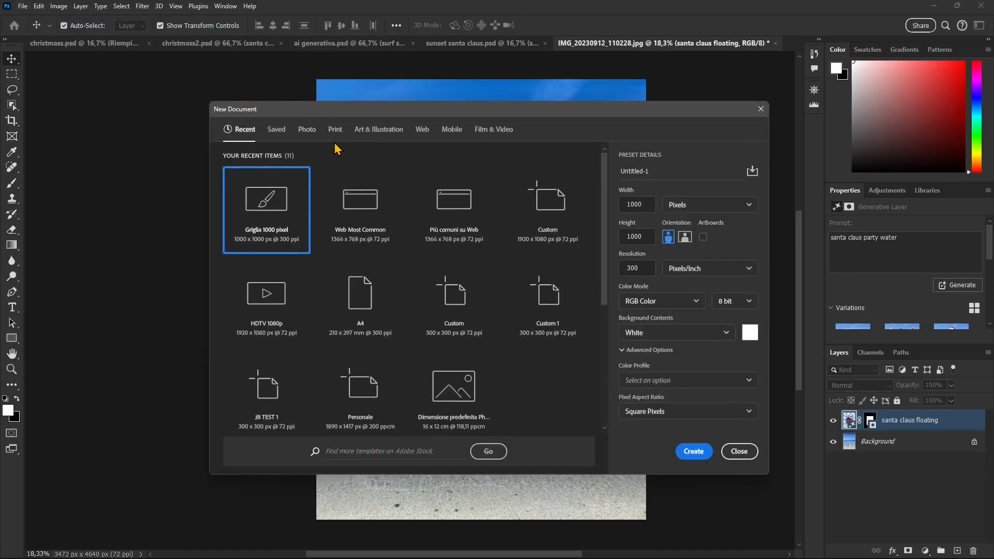
click(378, 129)
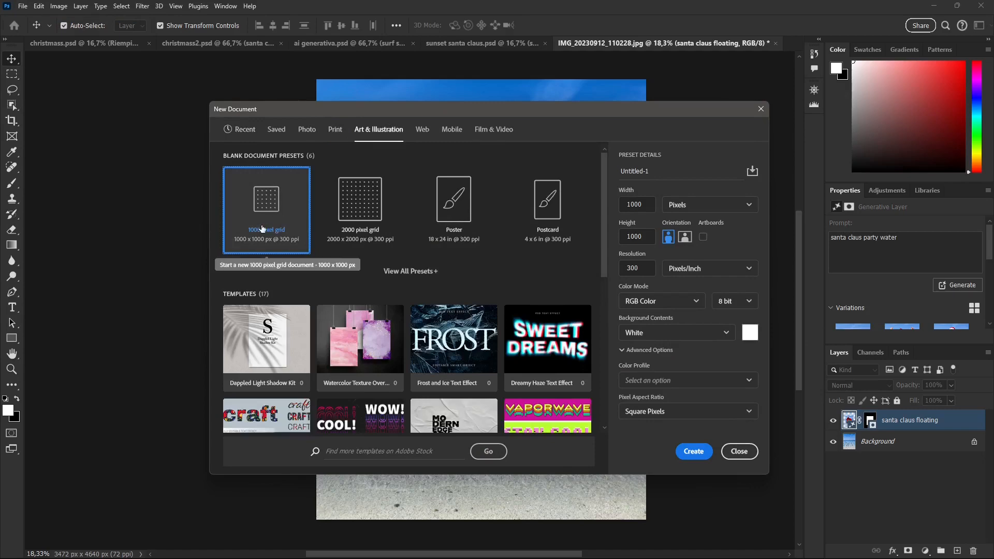
click(694, 451)
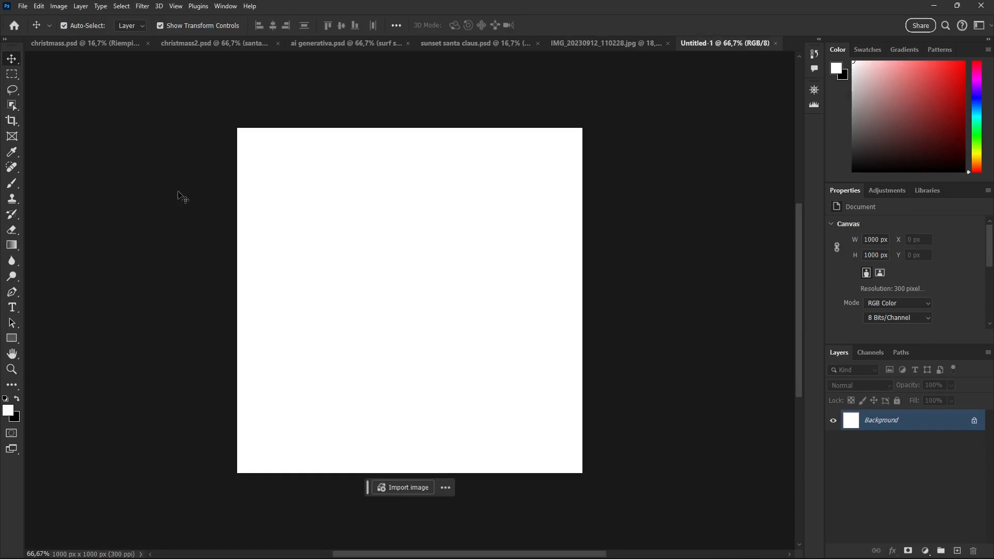
Place the lantern sunset photo IMG_20230724_195734 as an embedded image in the blank document
click(23, 7)
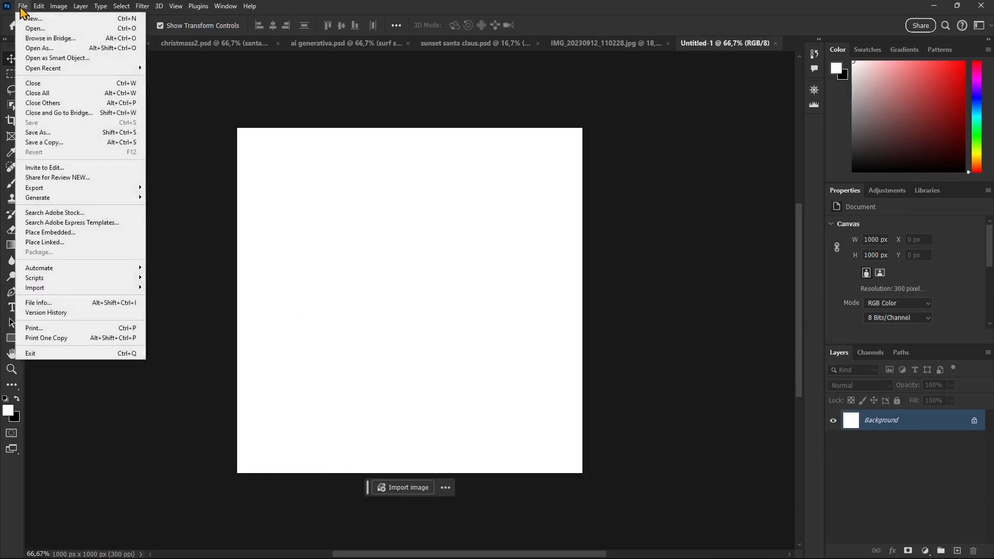
click(60, 234)
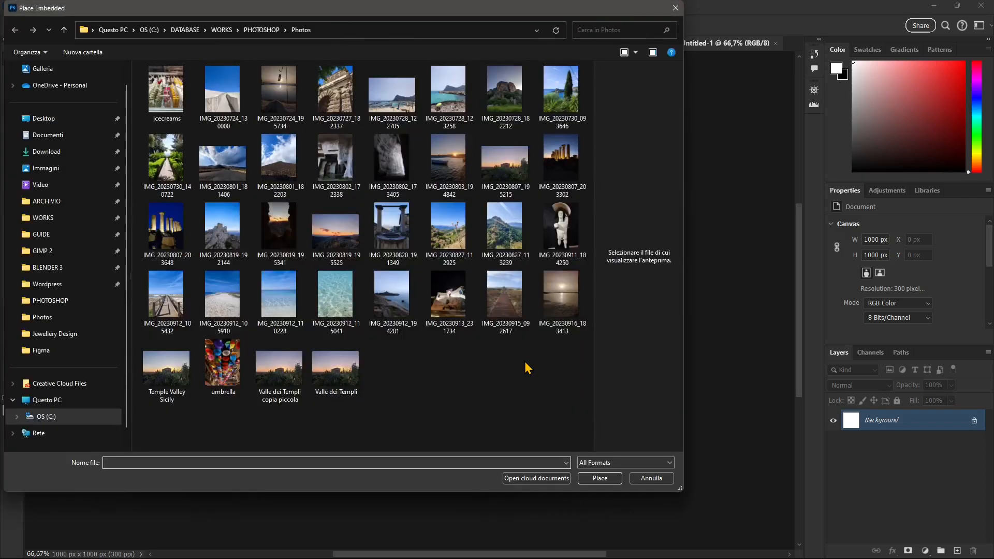
click(278, 96)
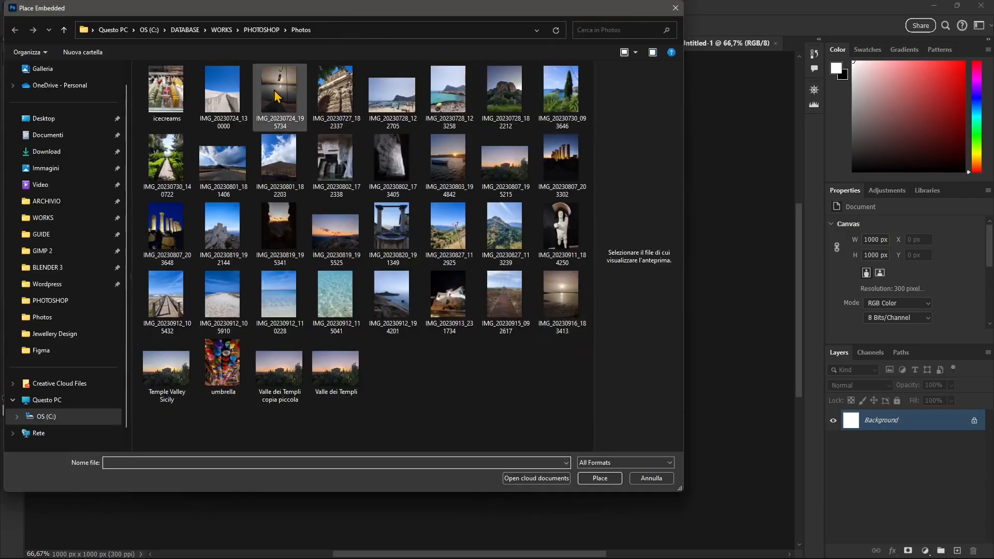
click(600, 478)
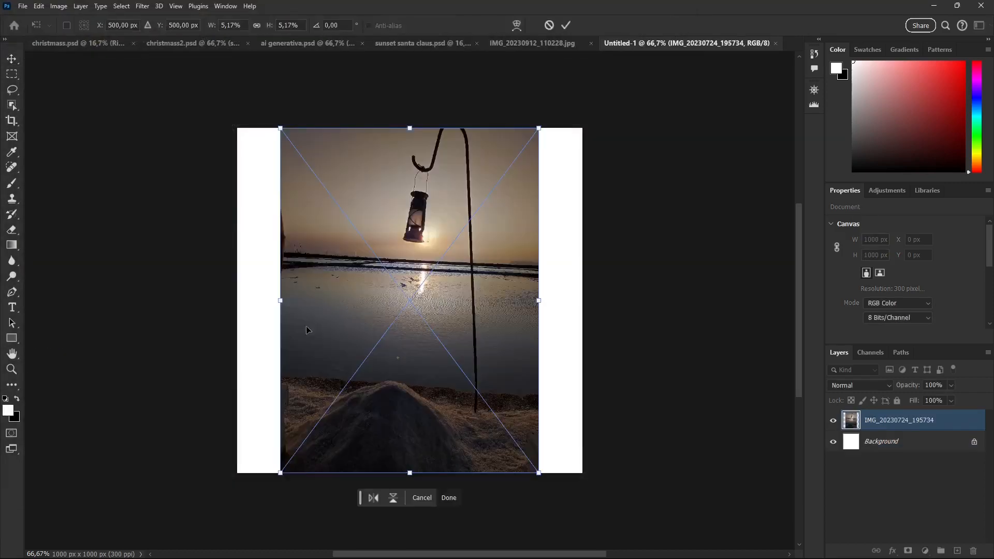
Scale the placed lantern photo to about 1041 x 1305 px to cover the whole canvas, commit the transform and deselect the layer
drag(280, 128, 211, 105)
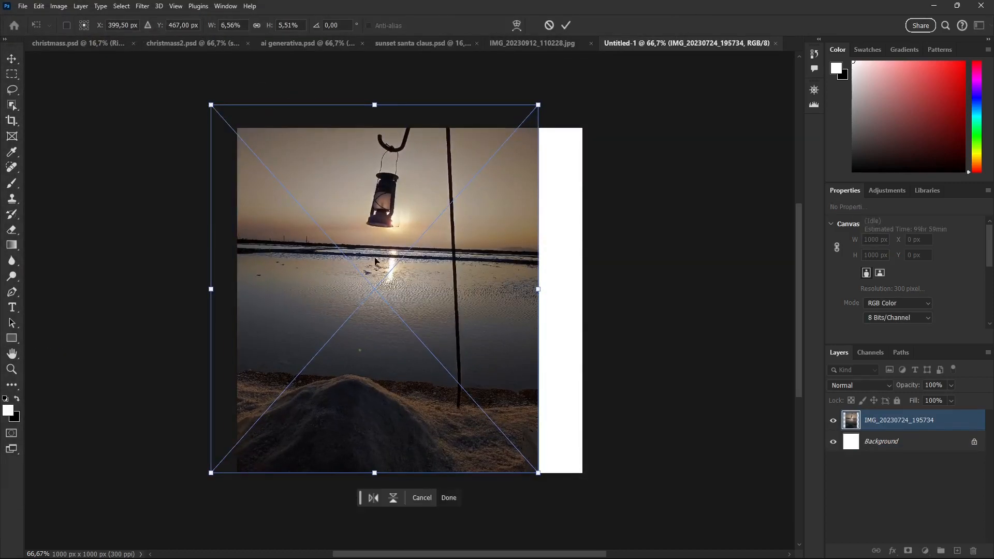
drag(553, 472, 622, 547)
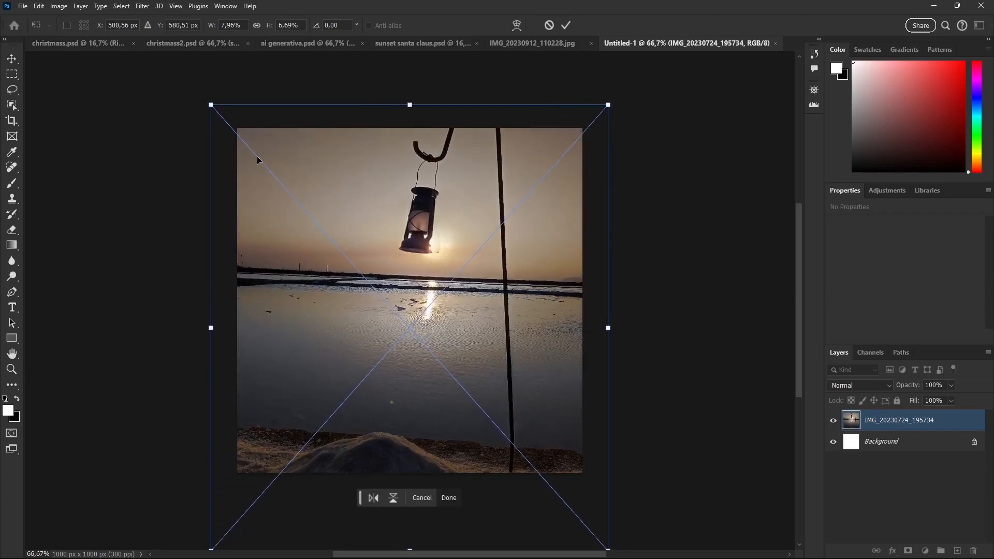
drag(211, 105, 228, 101)
drag(608, 101, 587, 100)
click(565, 25)
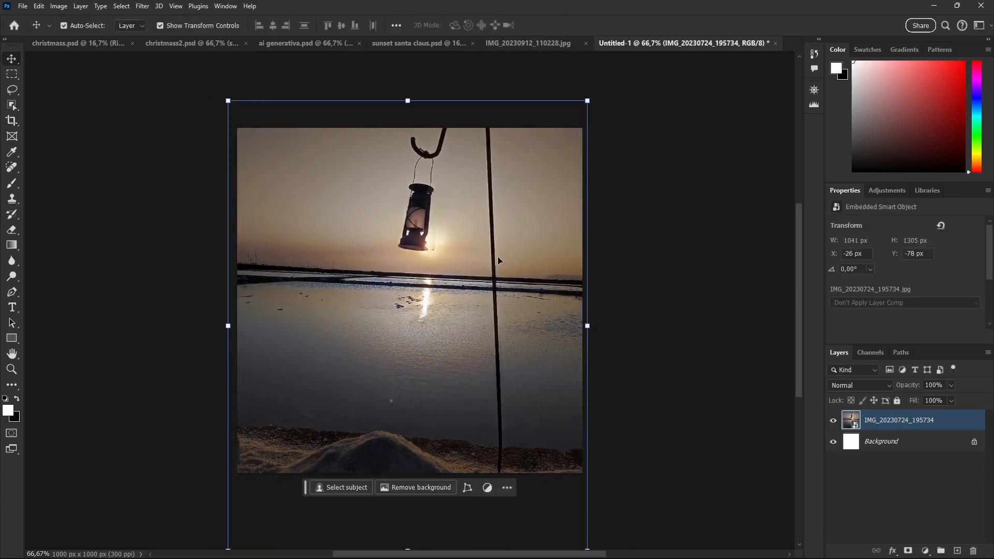
click(636, 328)
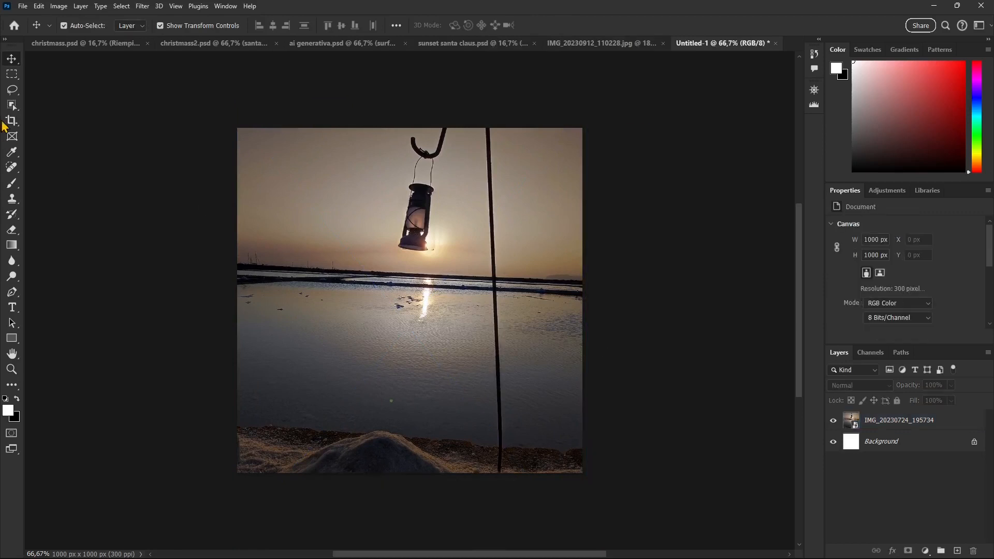
Lasso a rounded area around the hanging lantern and run Generative Fill on it with an empty prompt
click(12, 75)
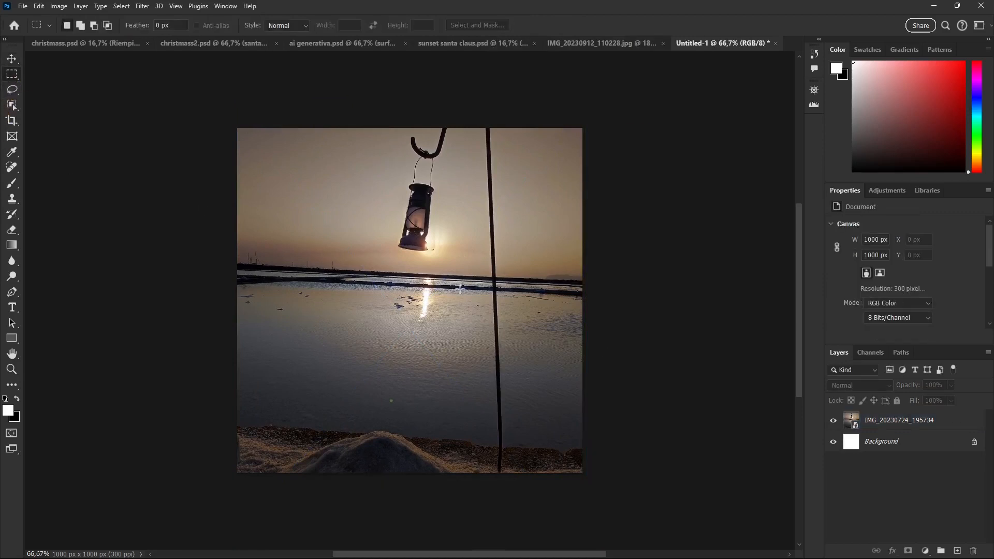
click(12, 90)
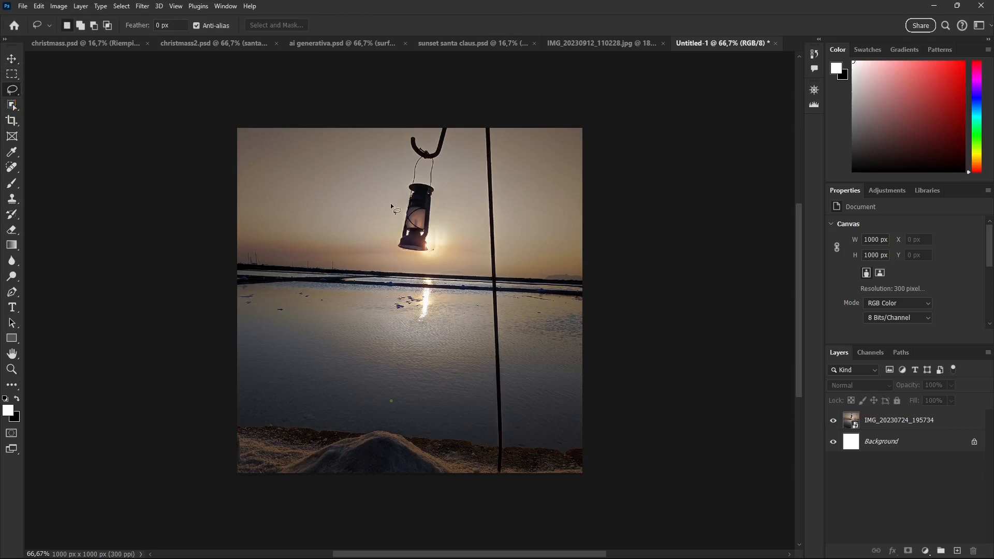
mouse_move(429, 179)
mouse_down()
mouse_move(366, 214)
mouse_move(431, 278)
mouse_move(457, 222)
mouse_move(422, 179)
mouse_up()
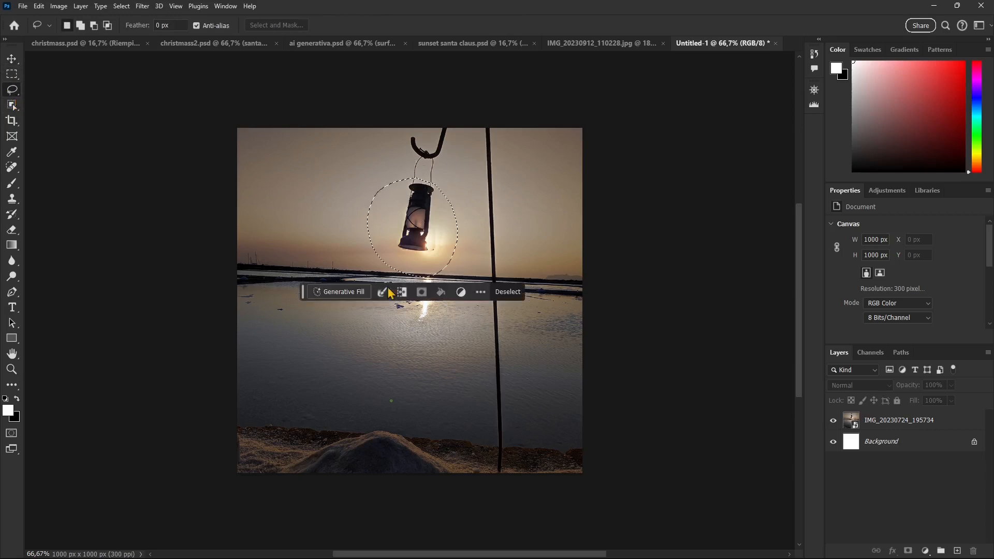
click(329, 291)
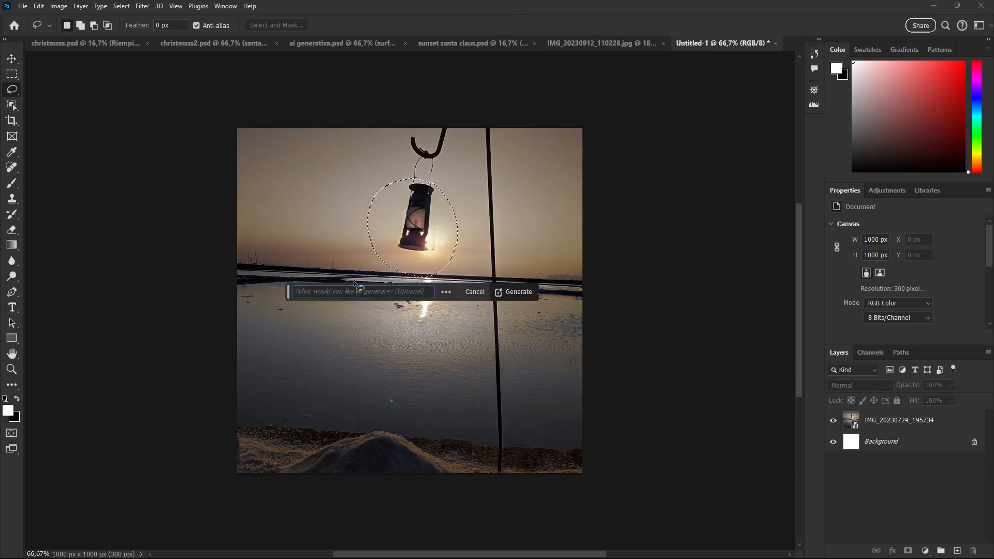
click(520, 292)
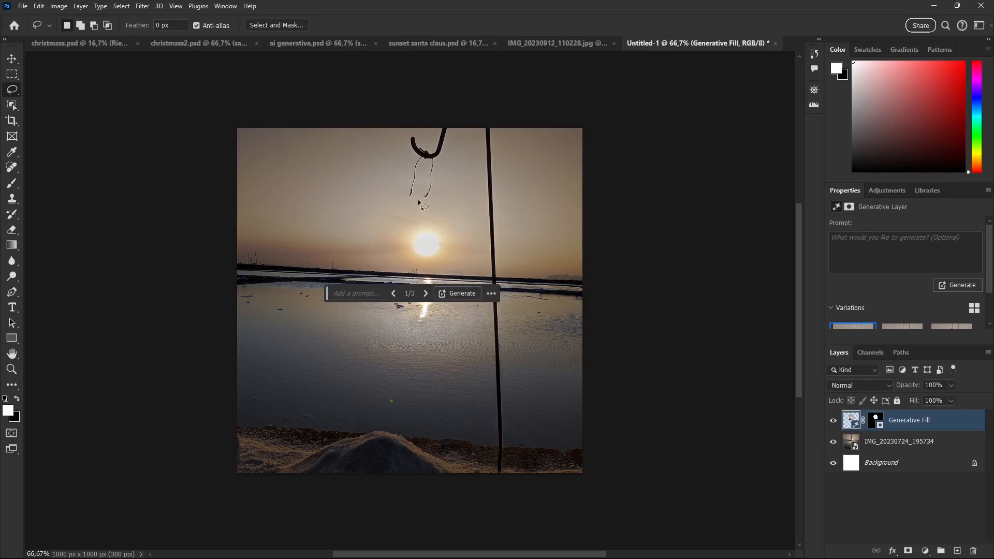
Set the Generative Fill layer's prompt to "santa claus alien" and generate new variations
click(356, 293)
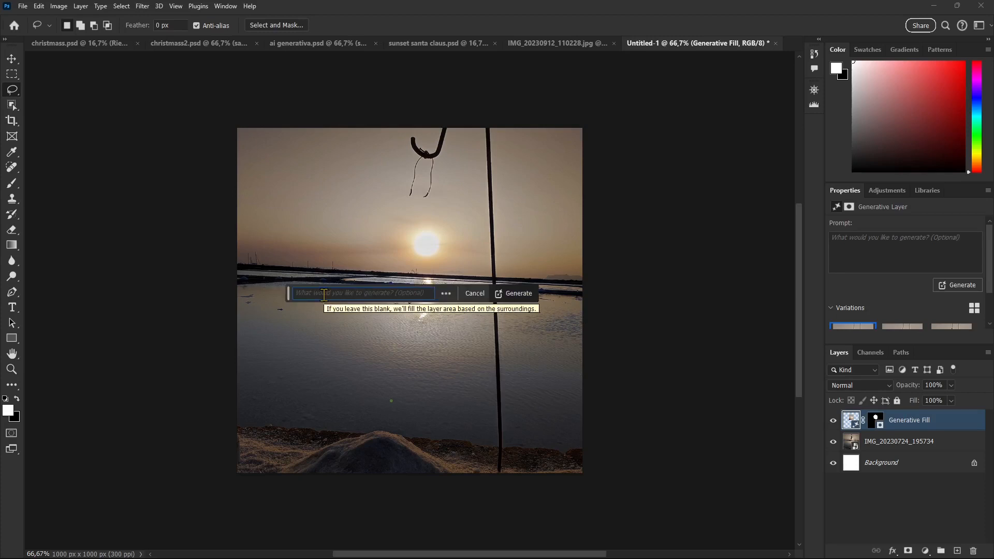
text(la)
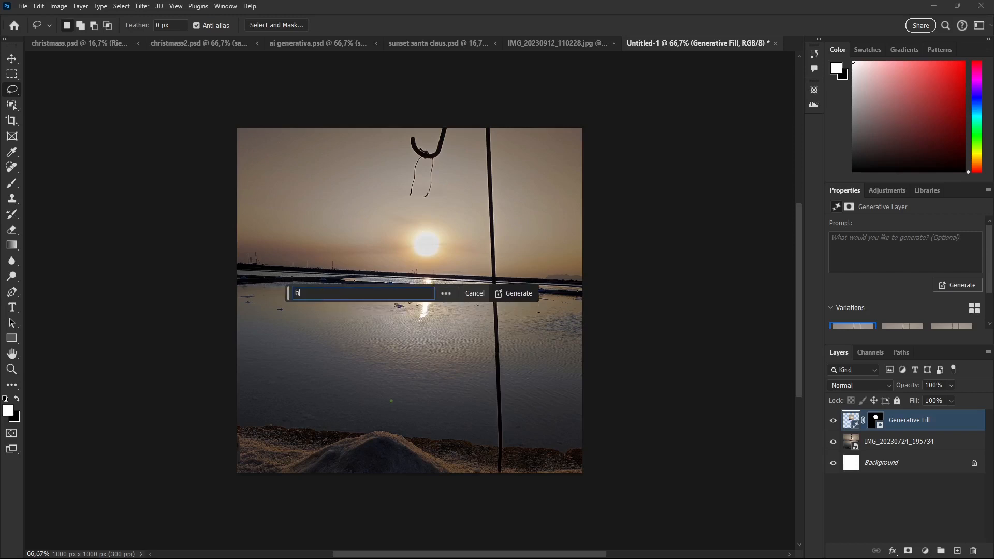
text(nersanta clo)
key(BackSpace)
text(aus)
text(s)
text( ale)
text(ien)
click(506, 297)
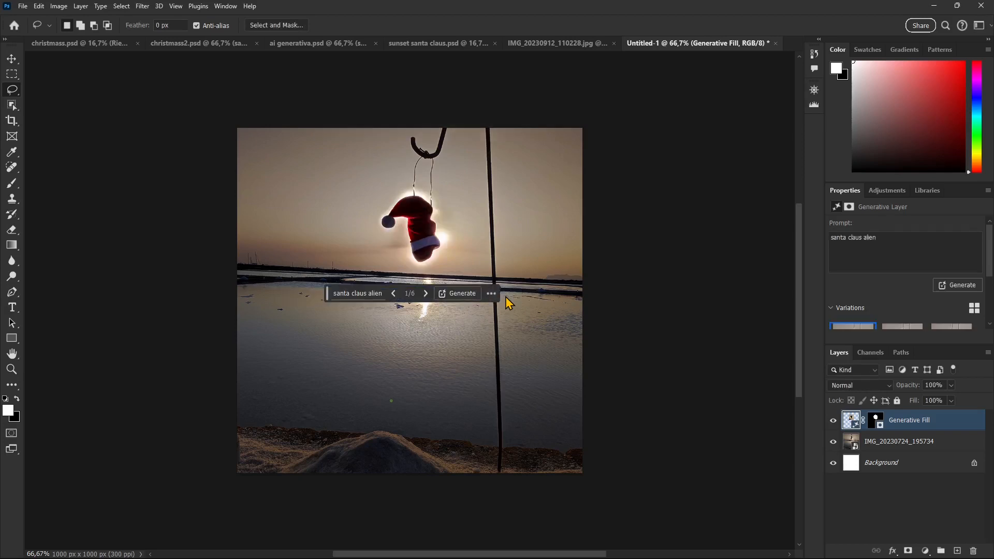
Browse the santa claus alien variations up to the third and examine the generated figure up close
click(426, 294)
click(425, 293)
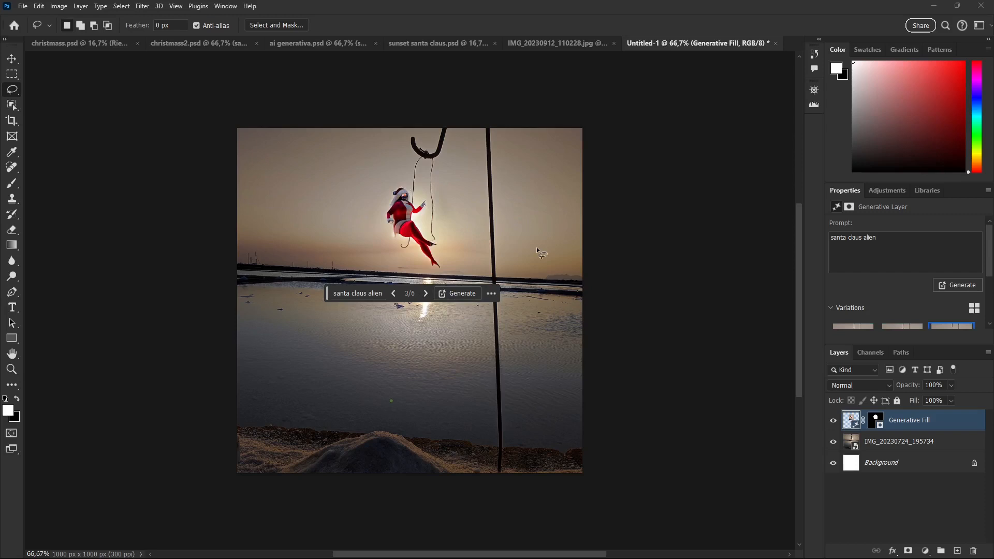
scroll(491, 243, up, 3)
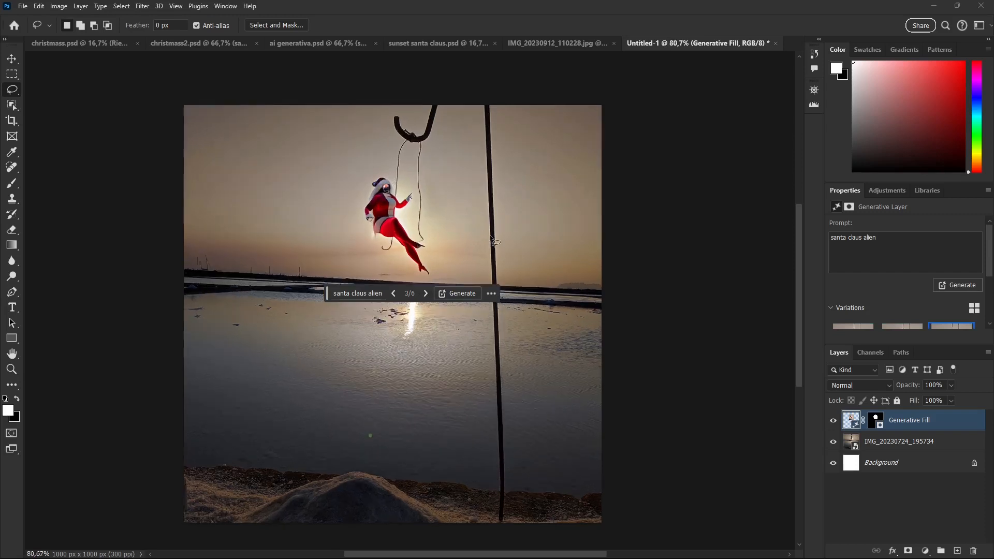